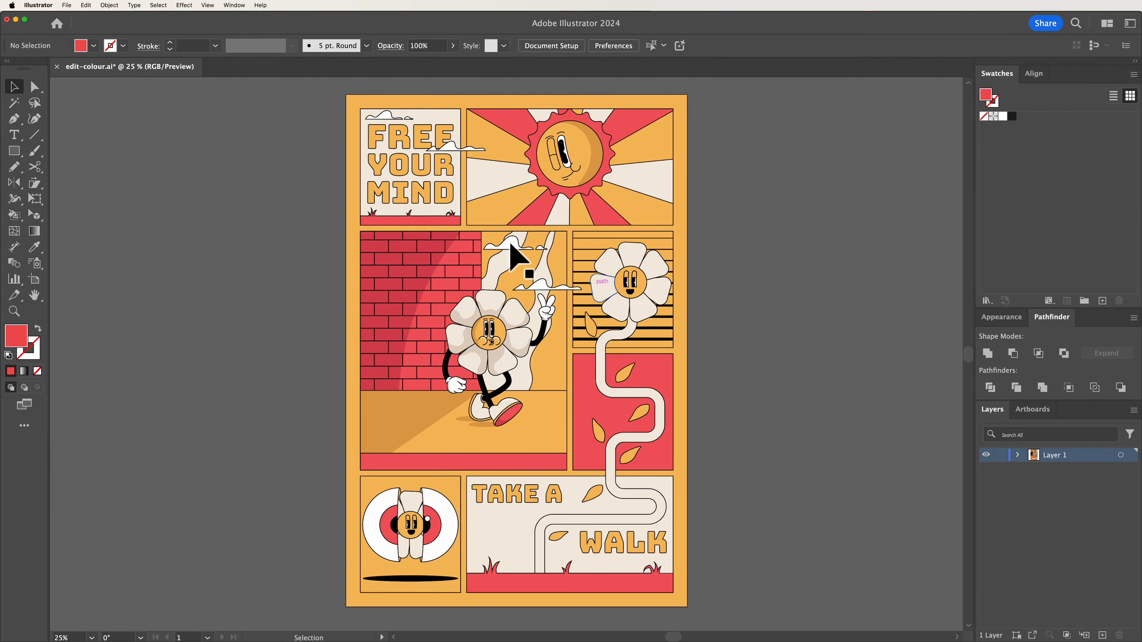
Select the whole poster and create a colour group from the selected artwork with process colours converted to global, then deselect
drag(310, 86, 732, 621)
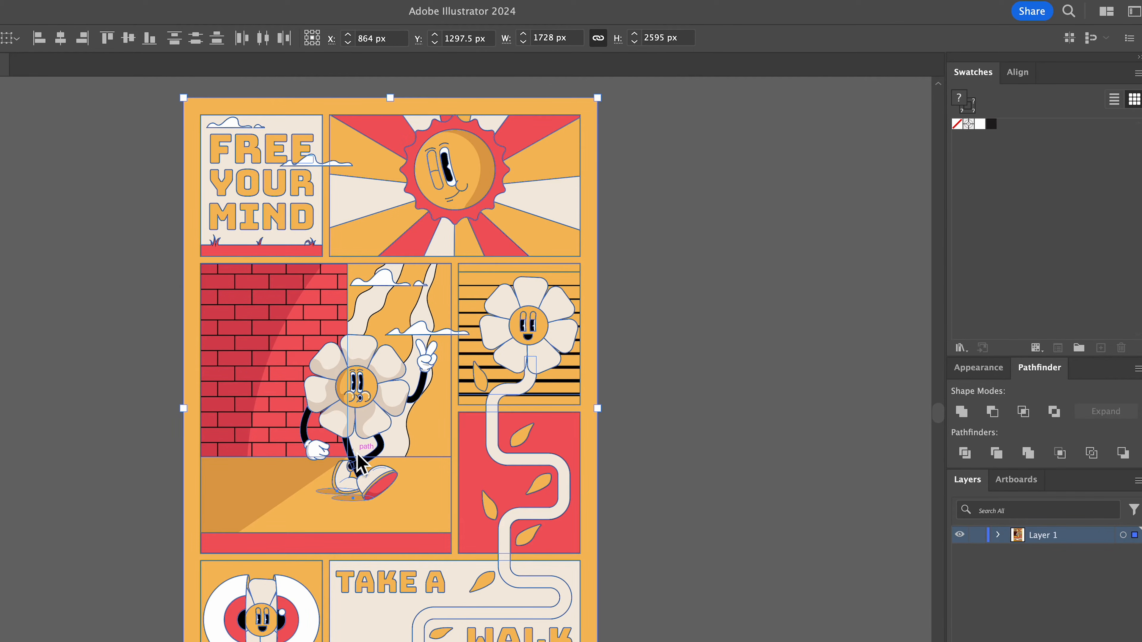
click(1079, 348)
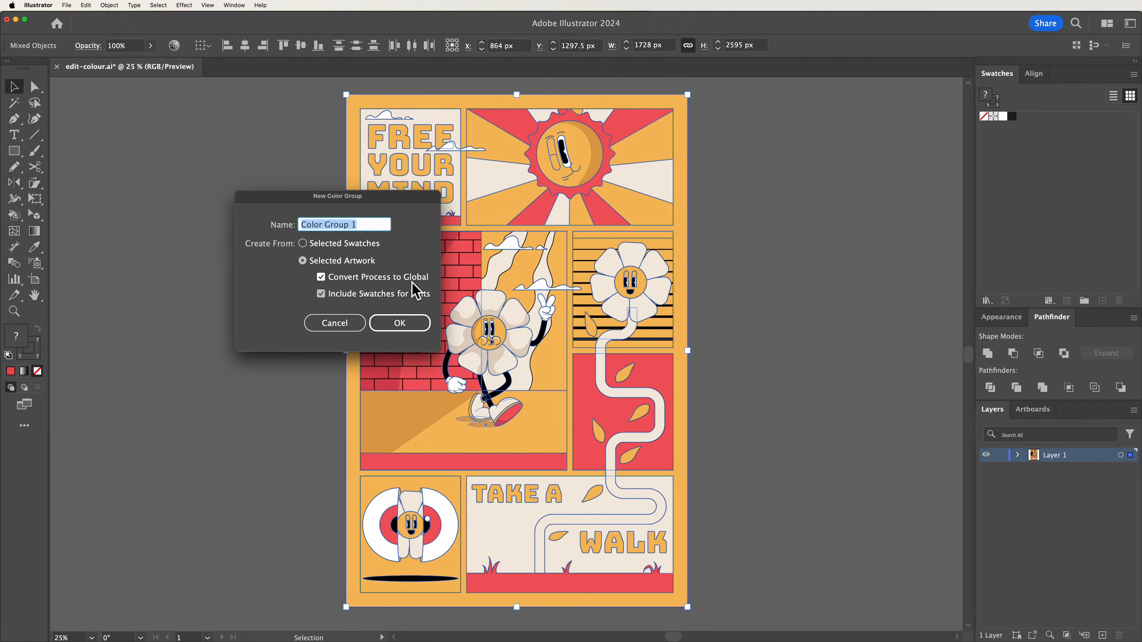
click(414, 327)
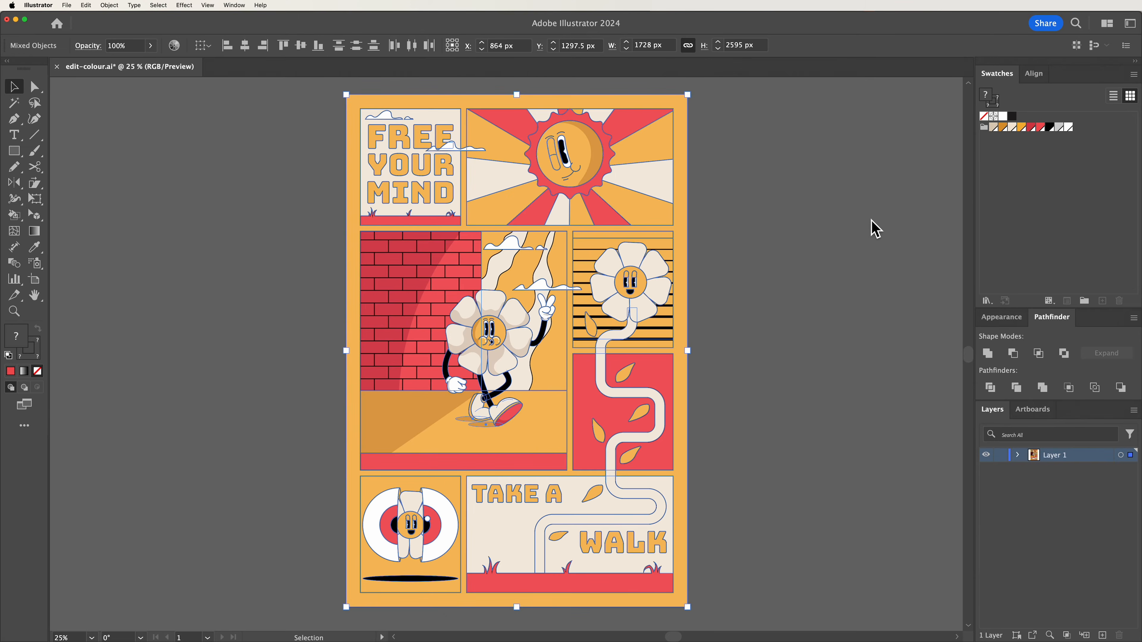
click(838, 211)
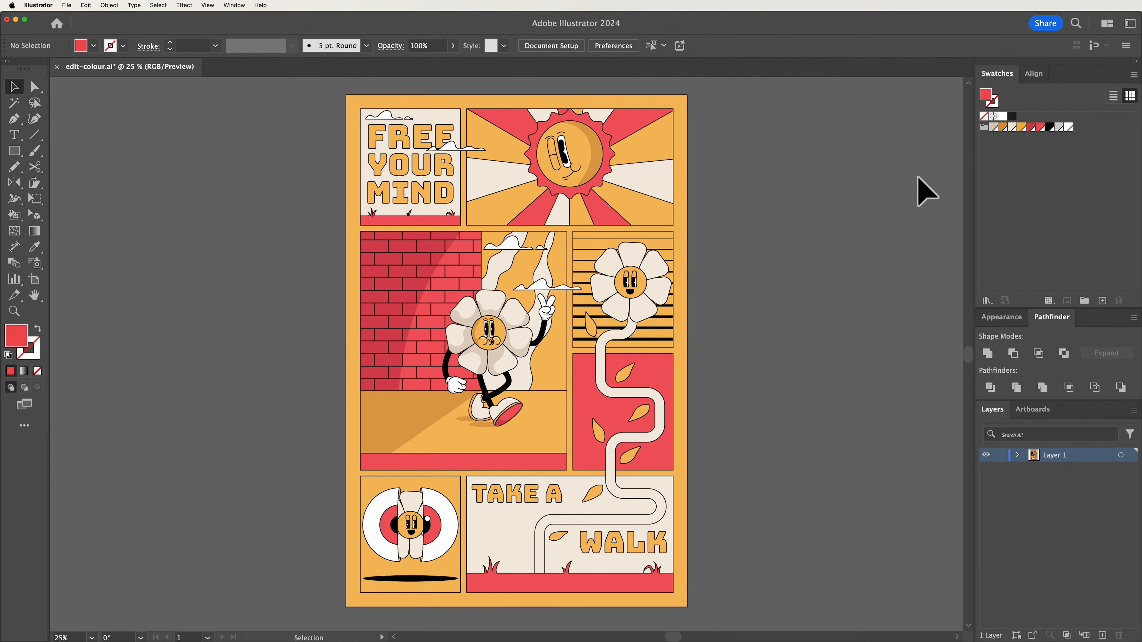
Edit the bright red global swatch, changing its red value to 81 for a dark grey
double_click(1040, 129)
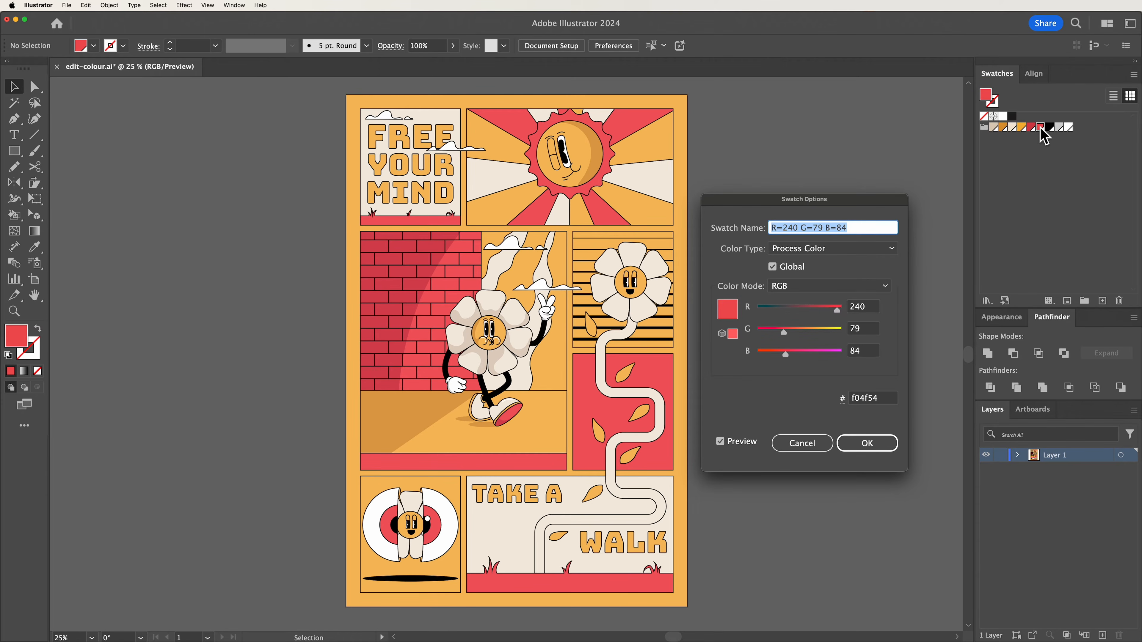
drag(839, 312, 786, 317)
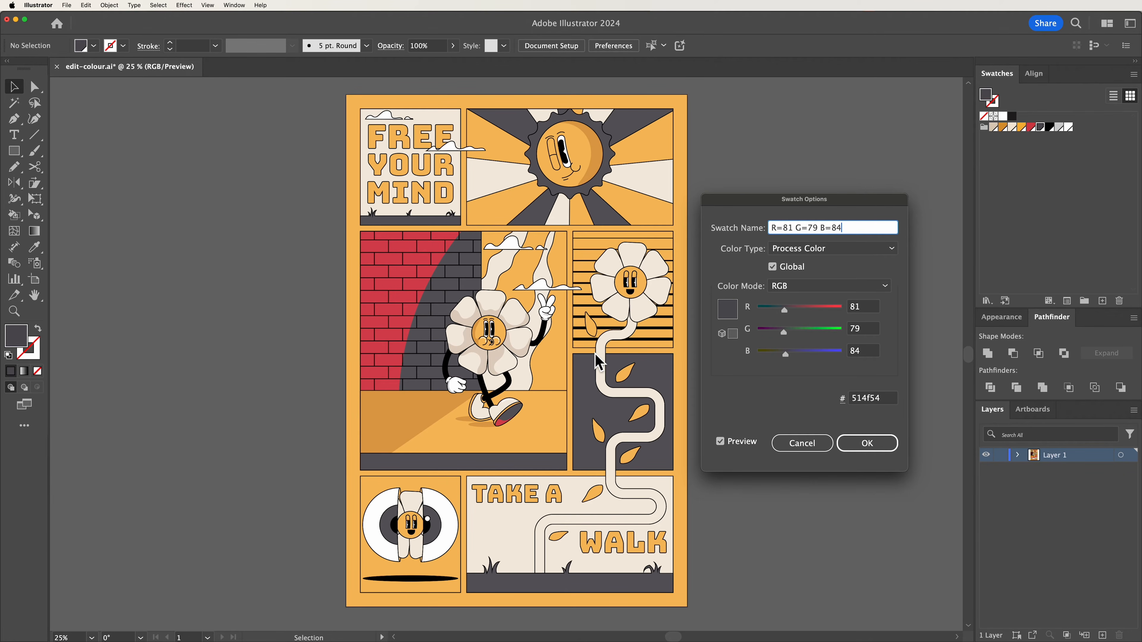
key(Tab)
click(867, 443)
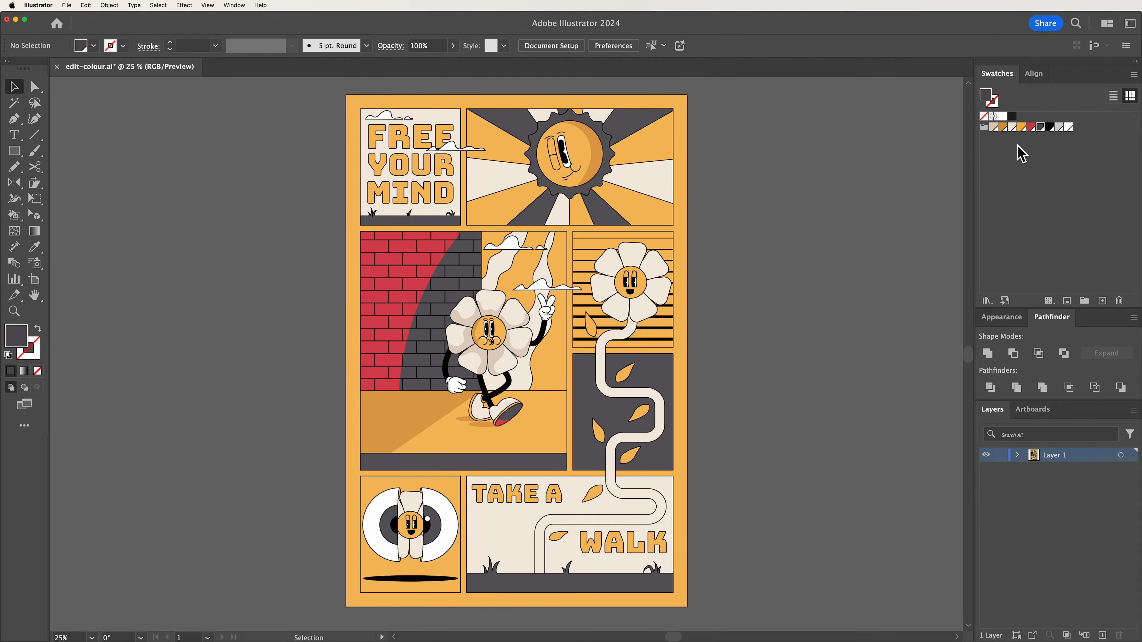
Edit the darker red global swatch, lowering its red value to turn the bricks dark grey
double_click(1032, 128)
drag(827, 309, 775, 310)
click(868, 443)
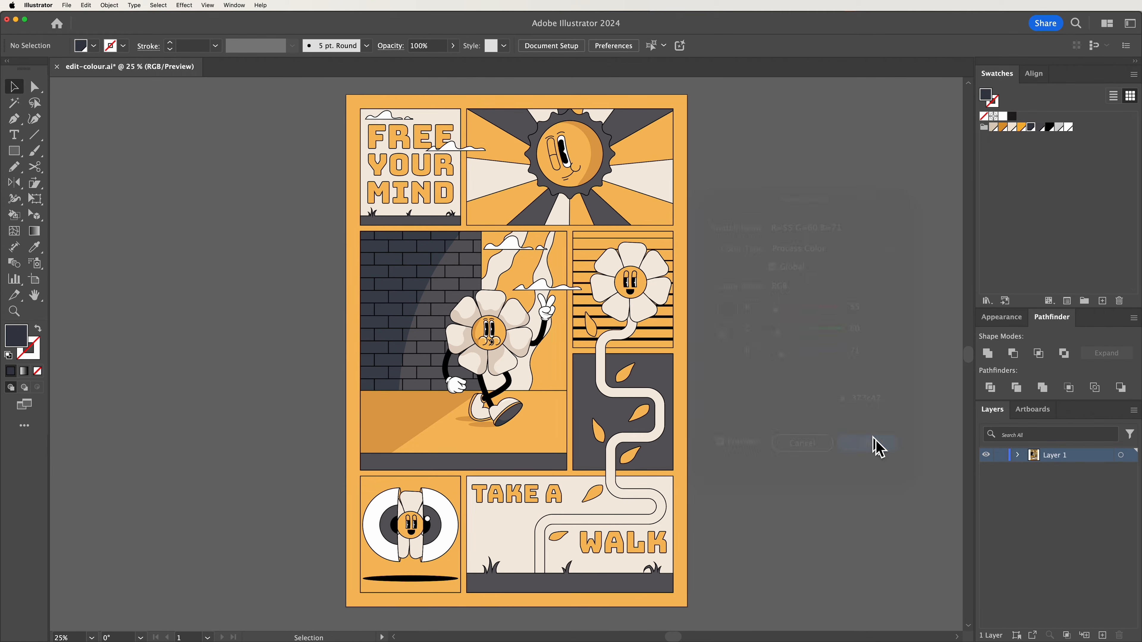
Edit the yellow global swatch in HSB mode, setting brightness to 88 and hue to 30
double_click(1021, 128)
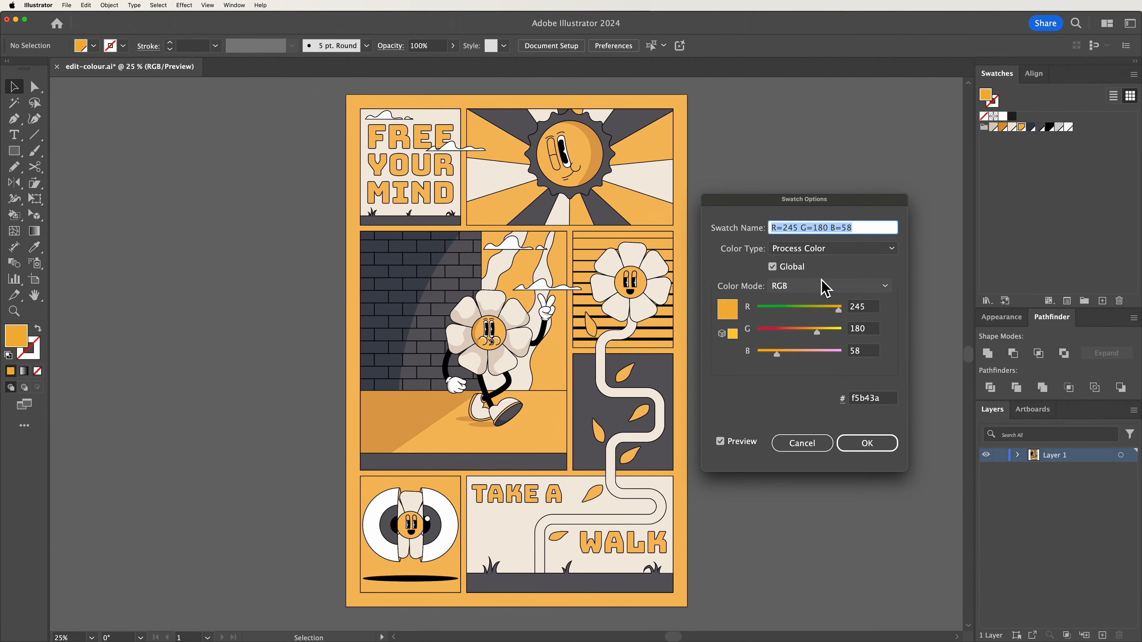
click(884, 287)
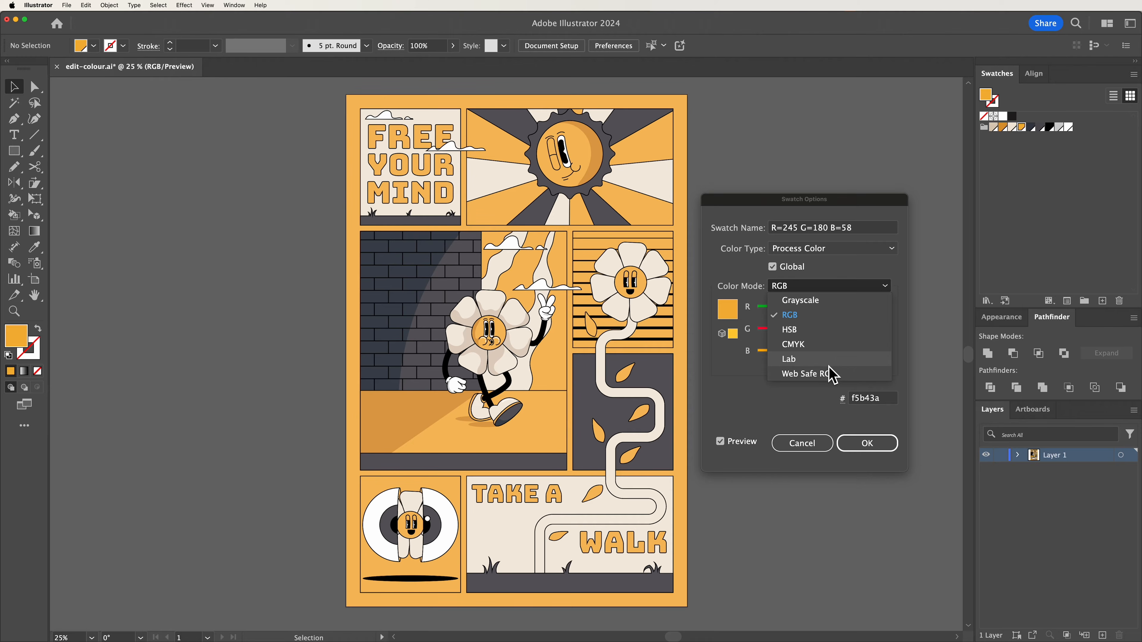
click(792, 330)
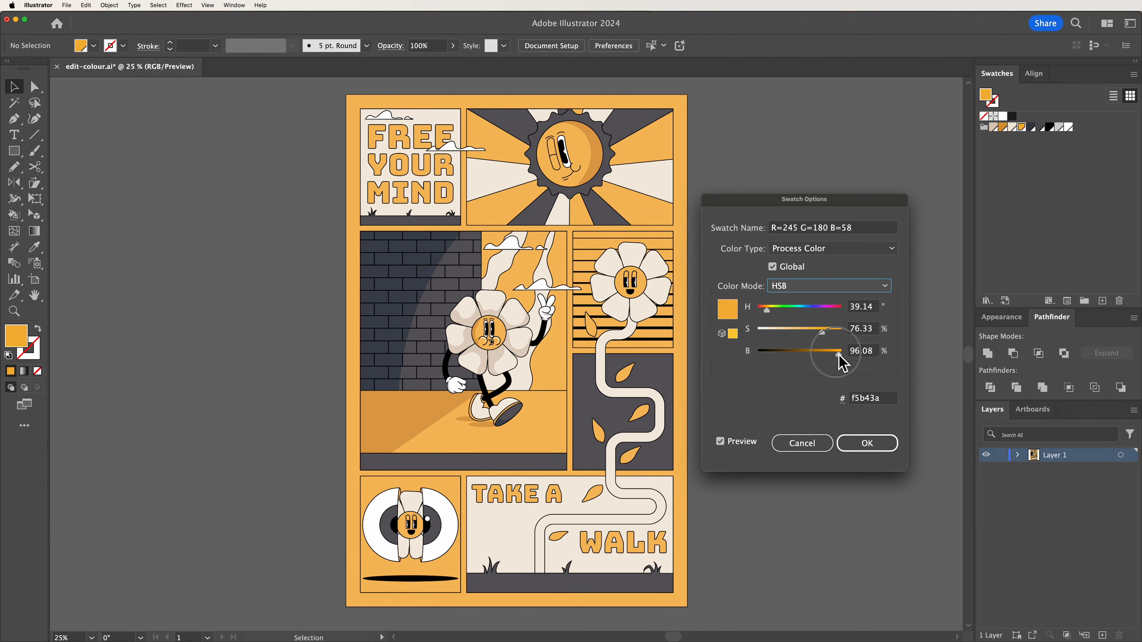
drag(841, 358, 832, 356)
drag(779, 314, 772, 322)
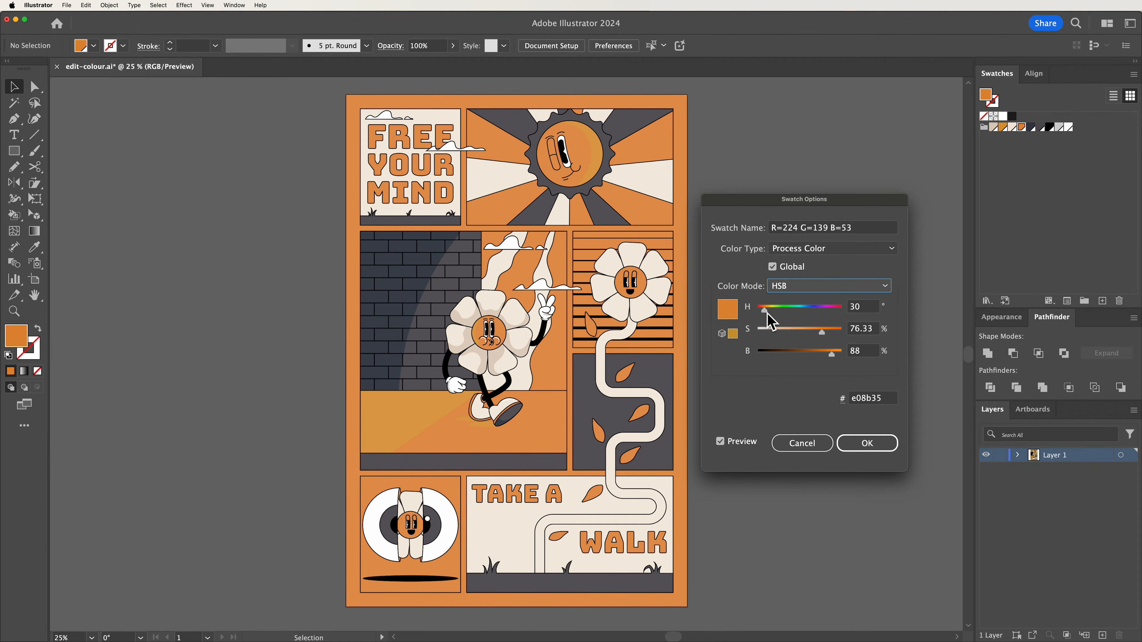
click(867, 443)
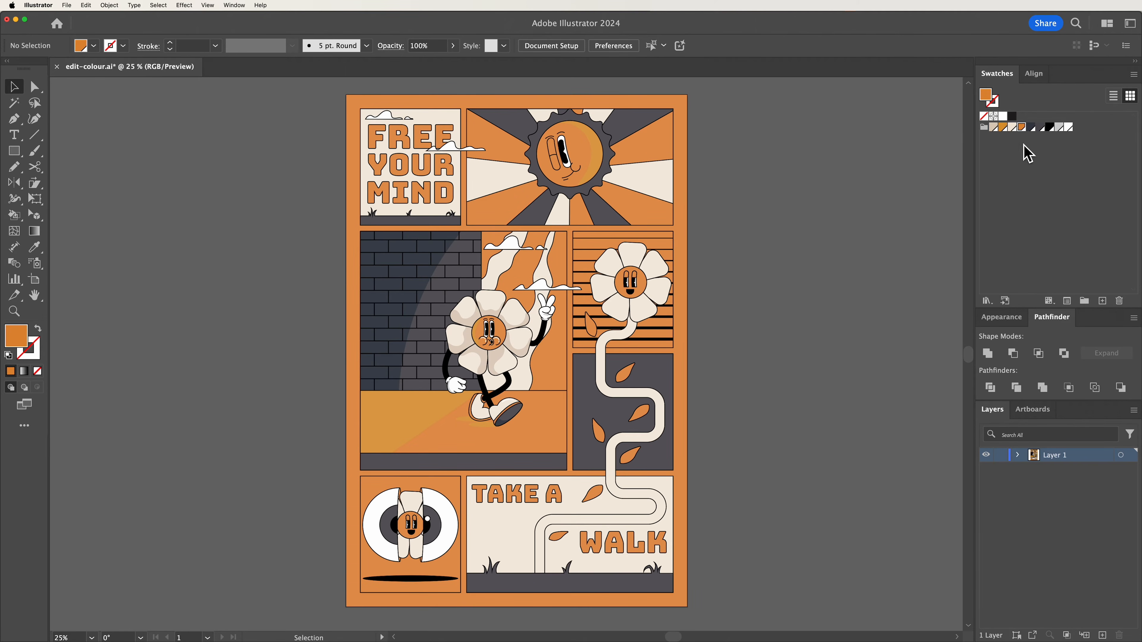
Edit the darker yellow global swatch, setting saturation 85, brightness 75 and hue 32
double_click(1002, 129)
drag(829, 334, 821, 360)
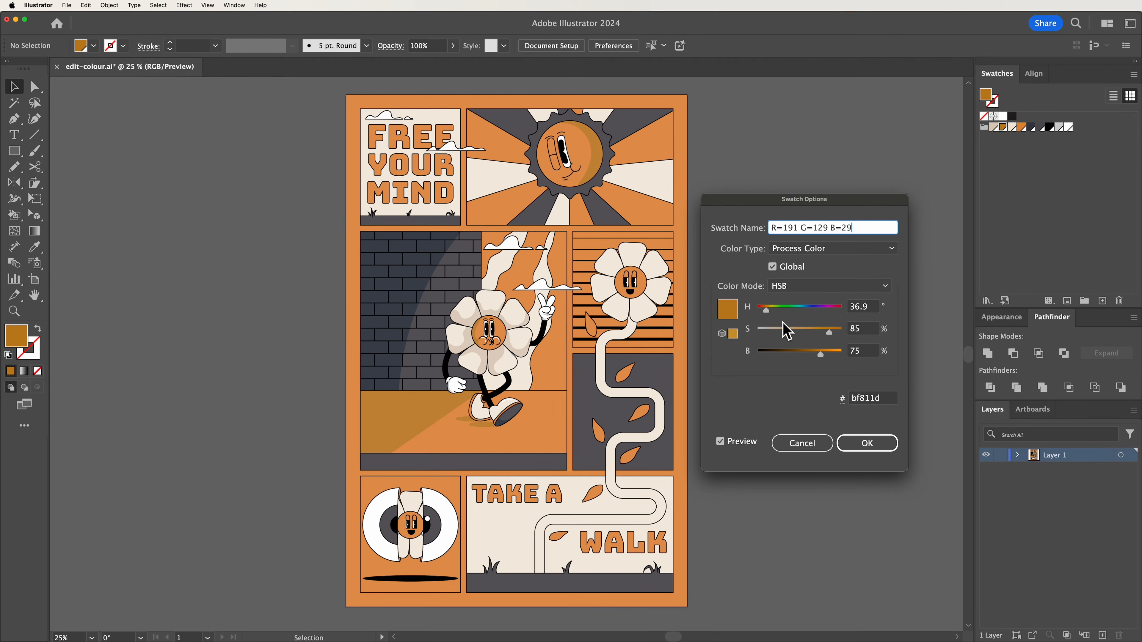
drag(766, 311, 773, 320)
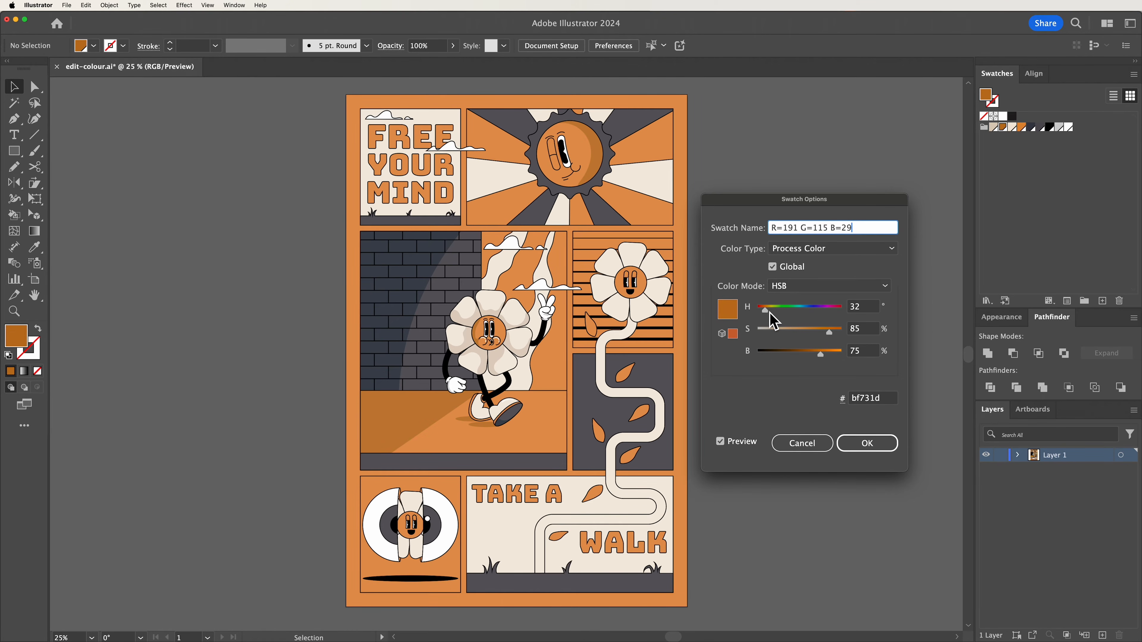
click(870, 443)
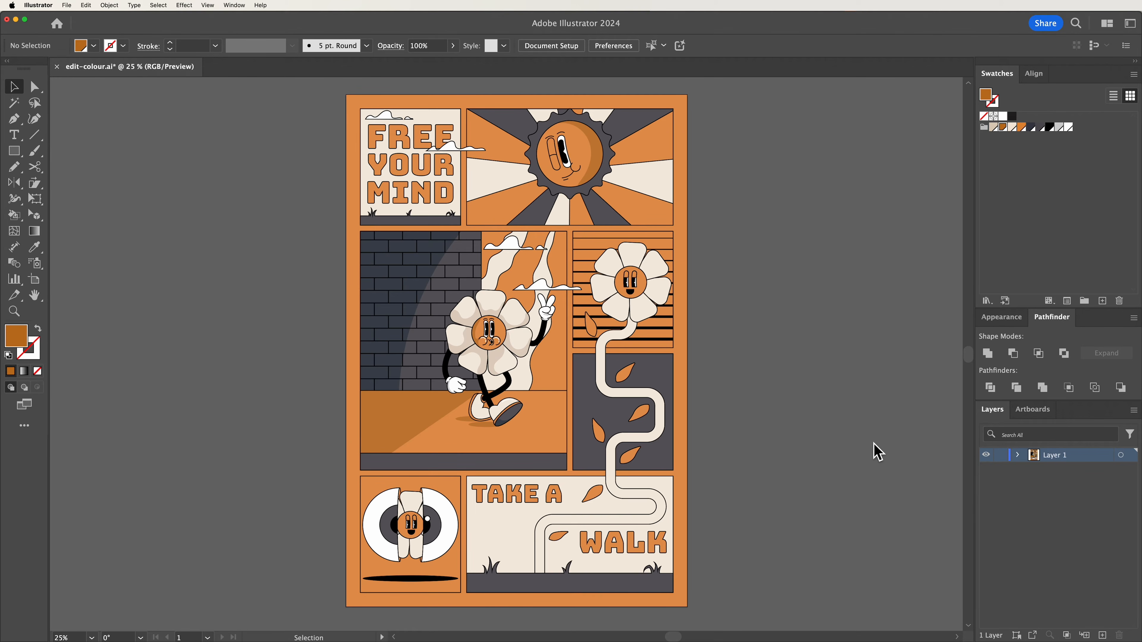
Duplicate the poster's artboard with its artwork to the right using the Artboard tool
key(super+0)
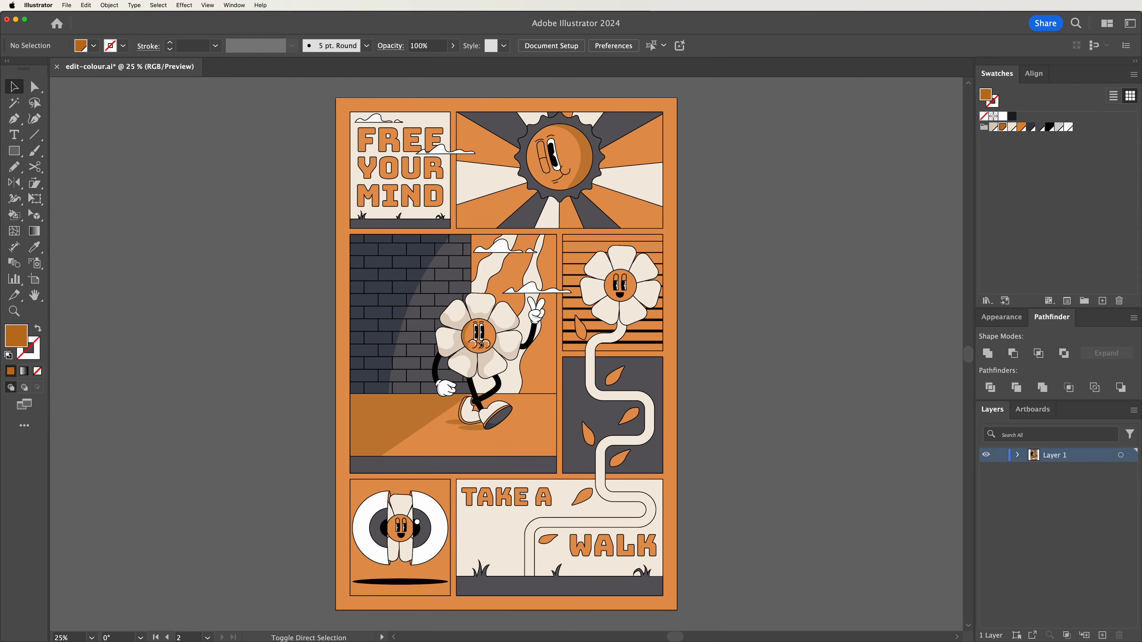
scroll(738, 384, right, 10)
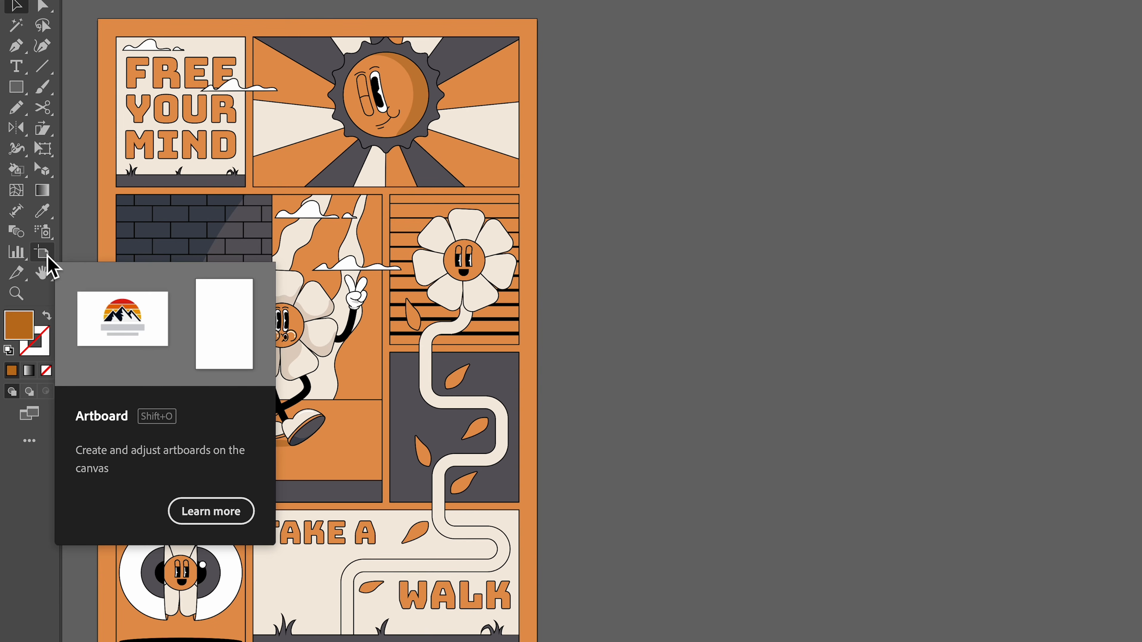
click(47, 255)
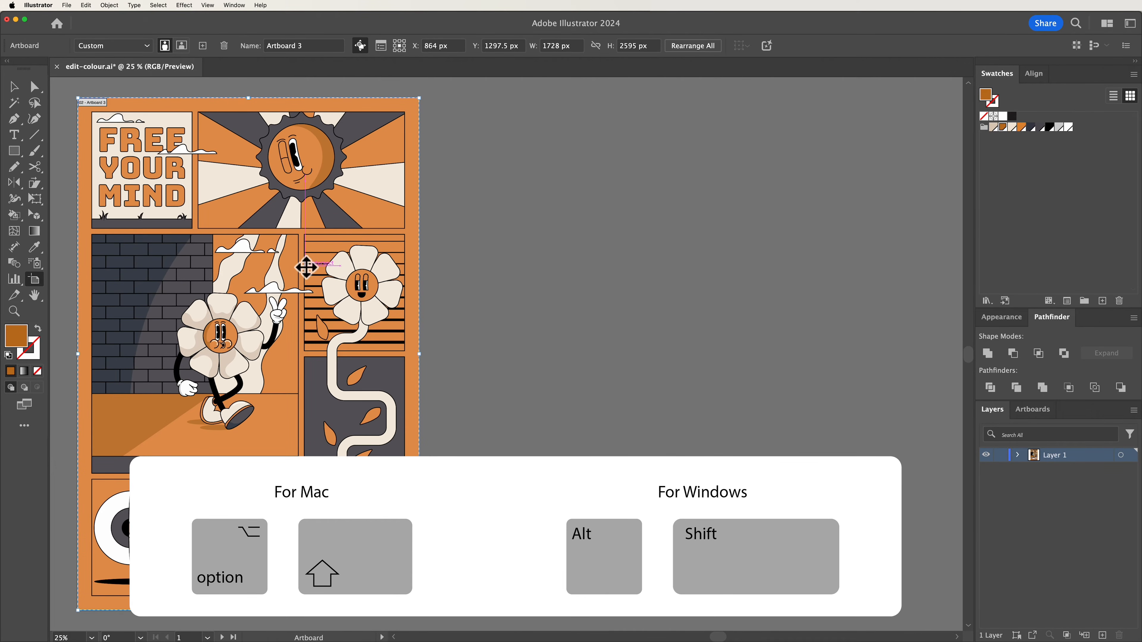
drag(306, 268, 723, 268)
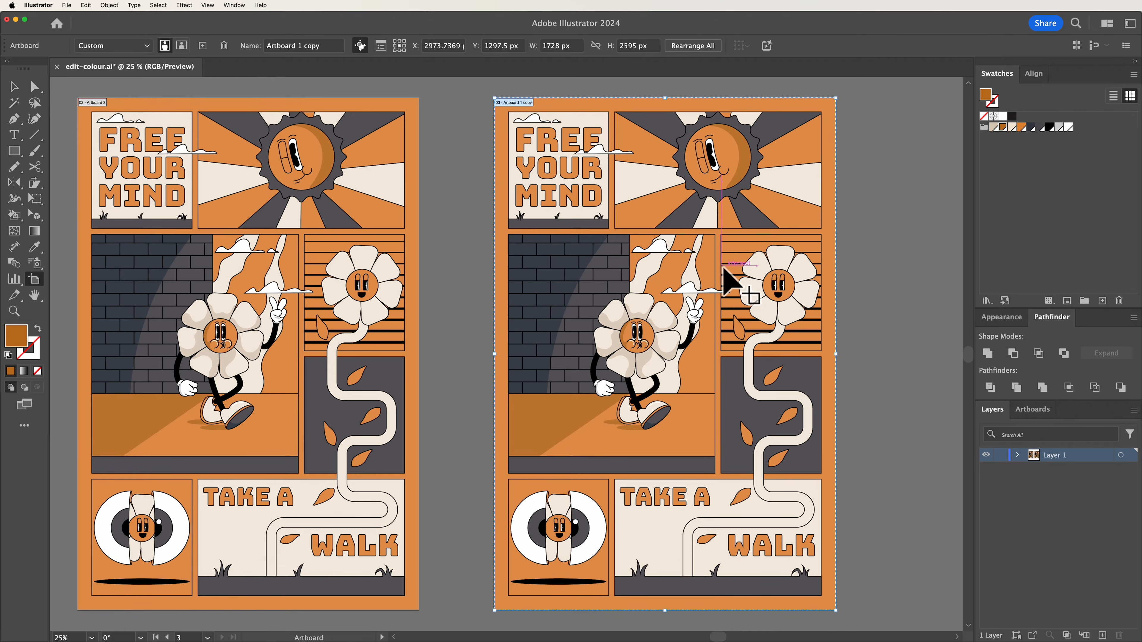
click(14, 87)
Select the left poster and use Recolor Artwork to shift its base colour to hue 230, saturation 34, brightness 73
scroll(65, 92, left, 2)
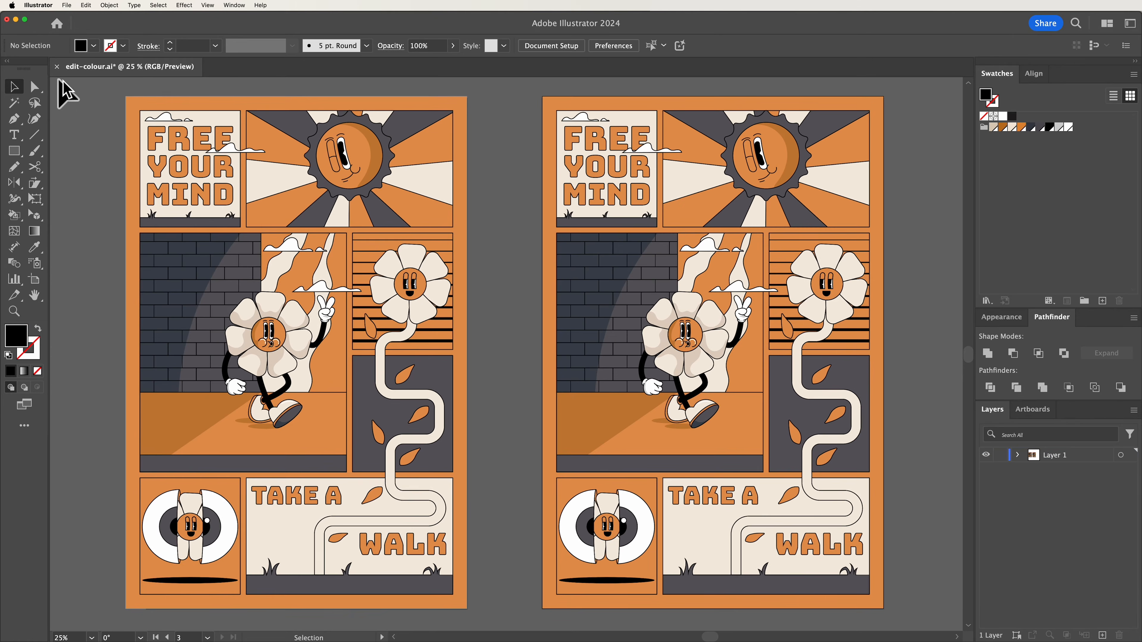
drag(108, 92, 504, 613)
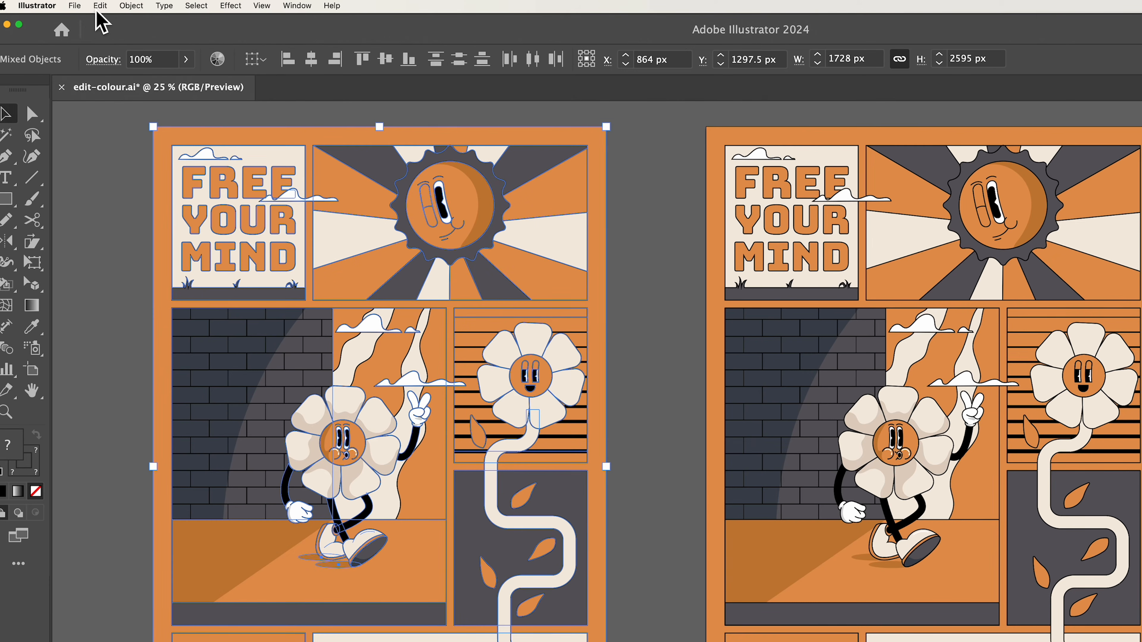
click(86, 5)
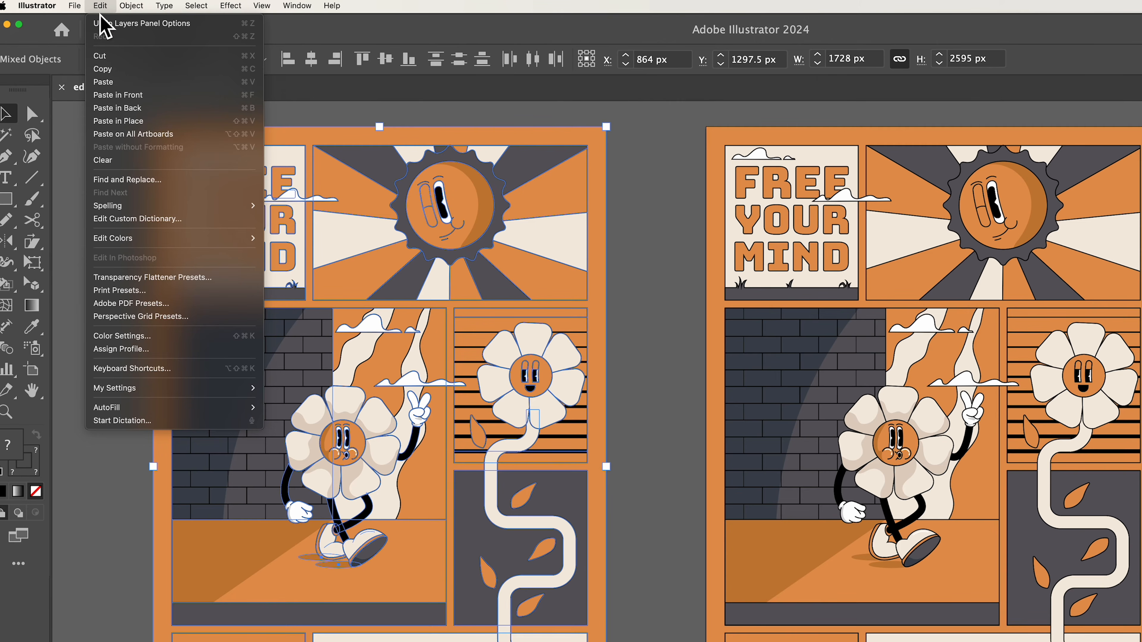
mouse_move(194, 239)
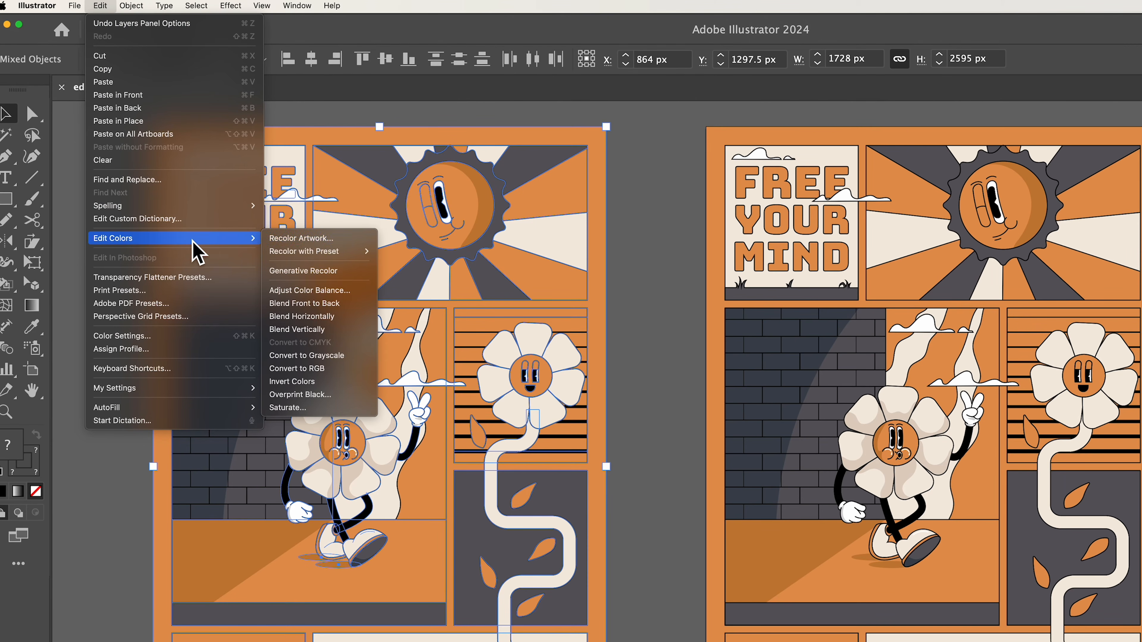
click(316, 241)
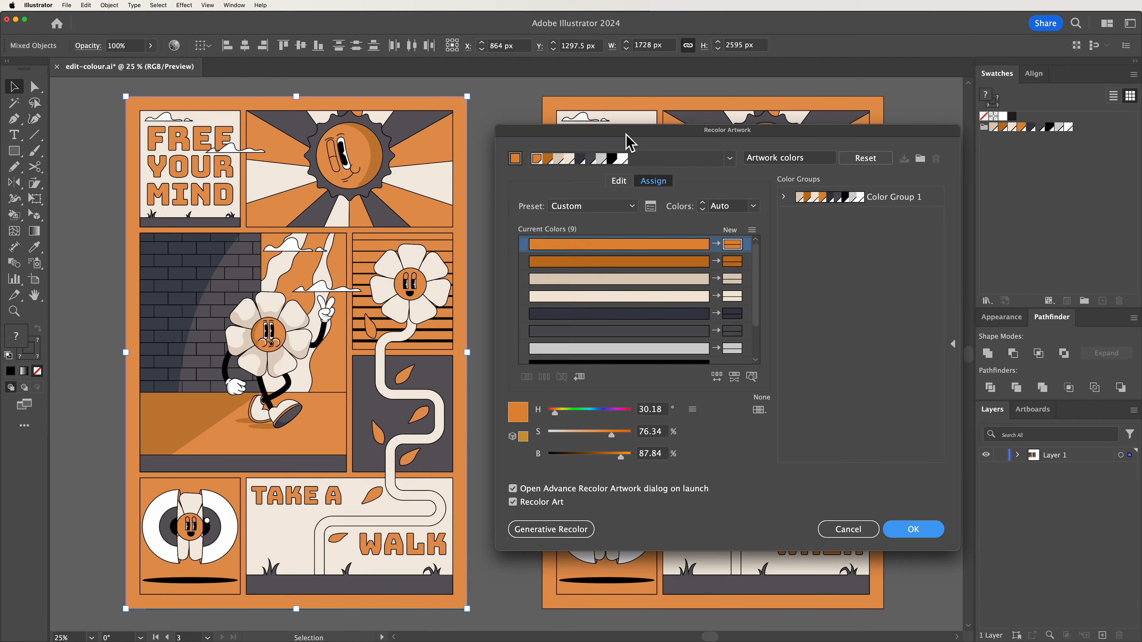
click(624, 188)
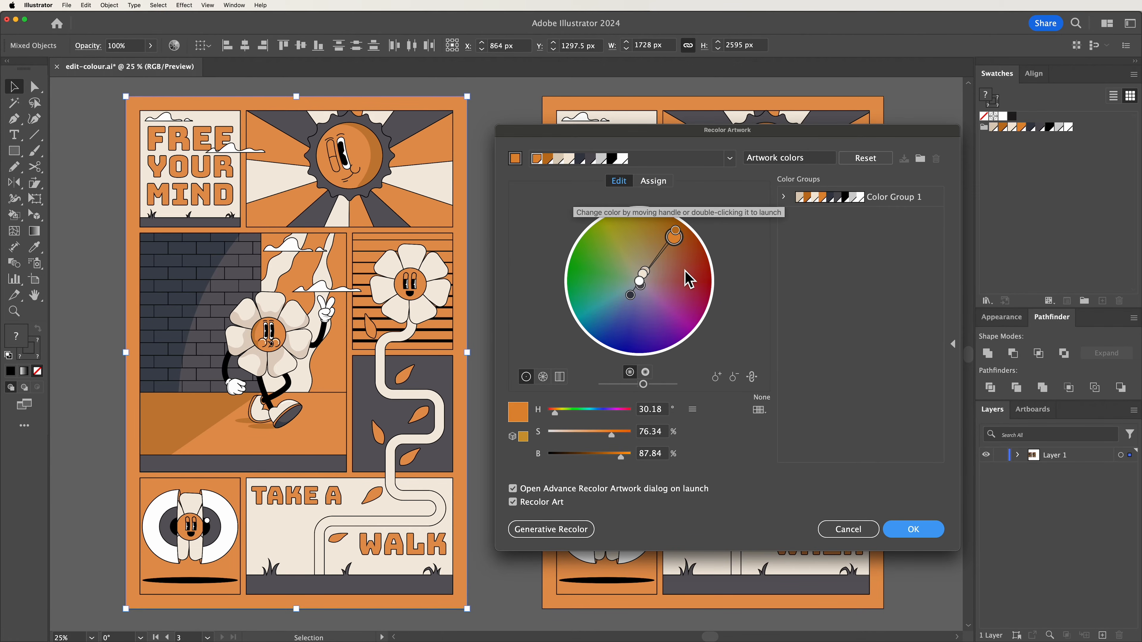
drag(675, 237, 678, 291)
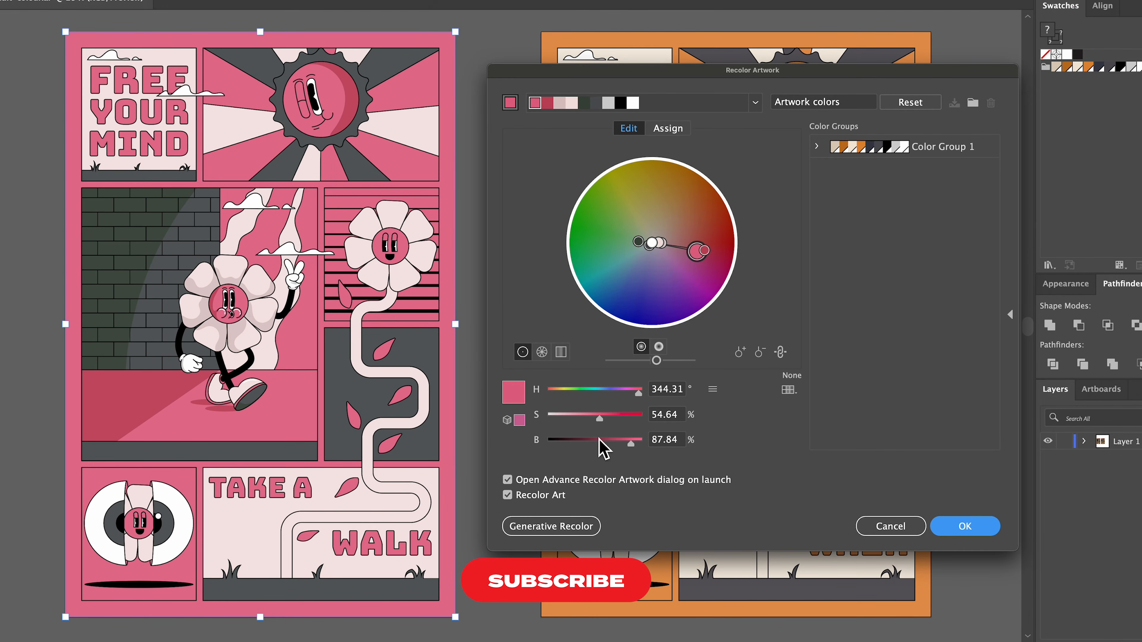
drag(639, 396, 619, 447)
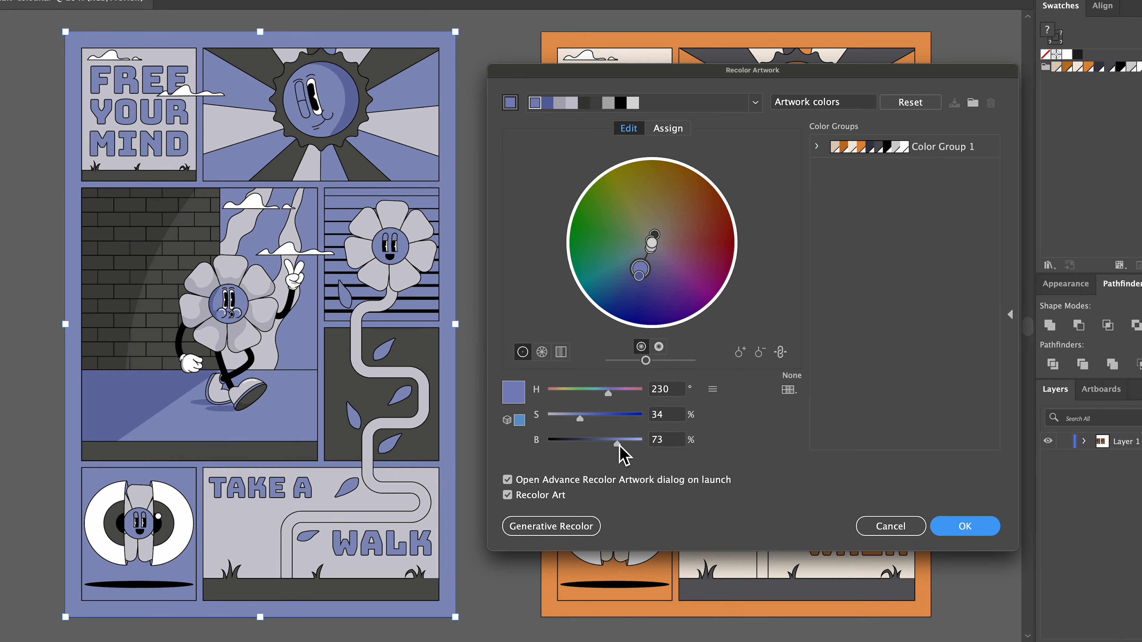
click(978, 531)
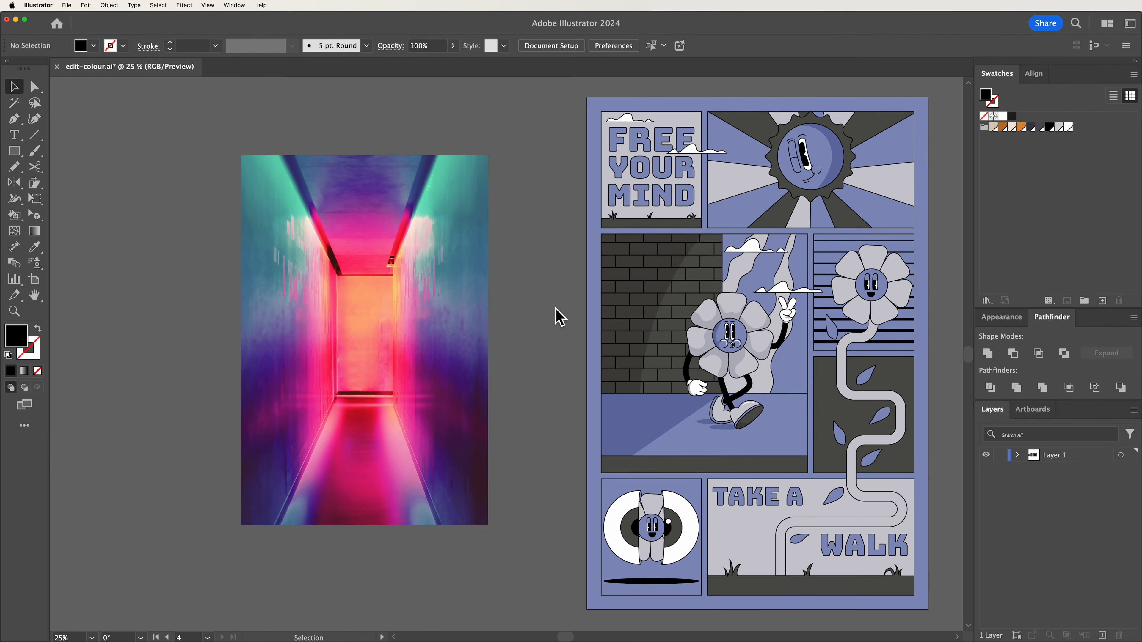
Create an object mosaic from the corridor photo with 3 tiles across and 3 tiles down
click(391, 297)
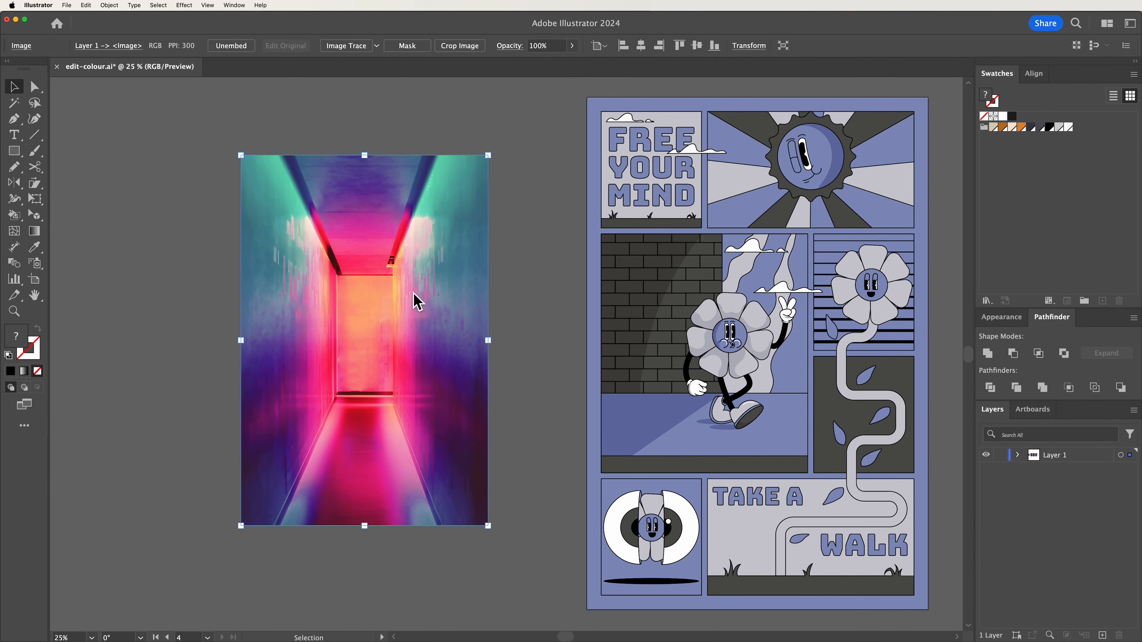
click(109, 5)
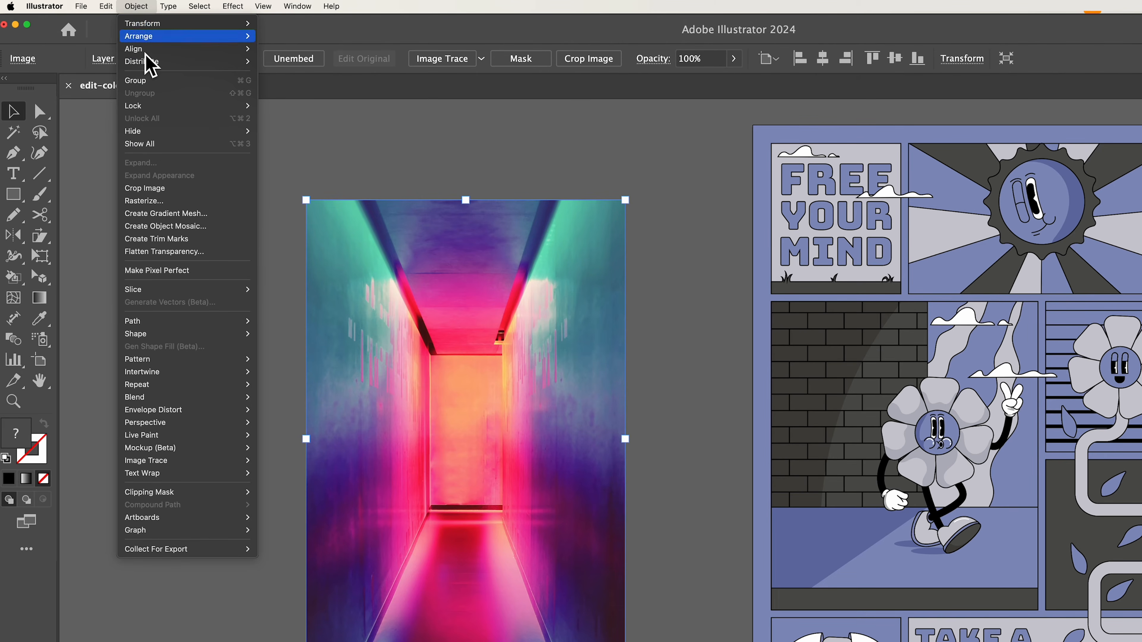
click(203, 227)
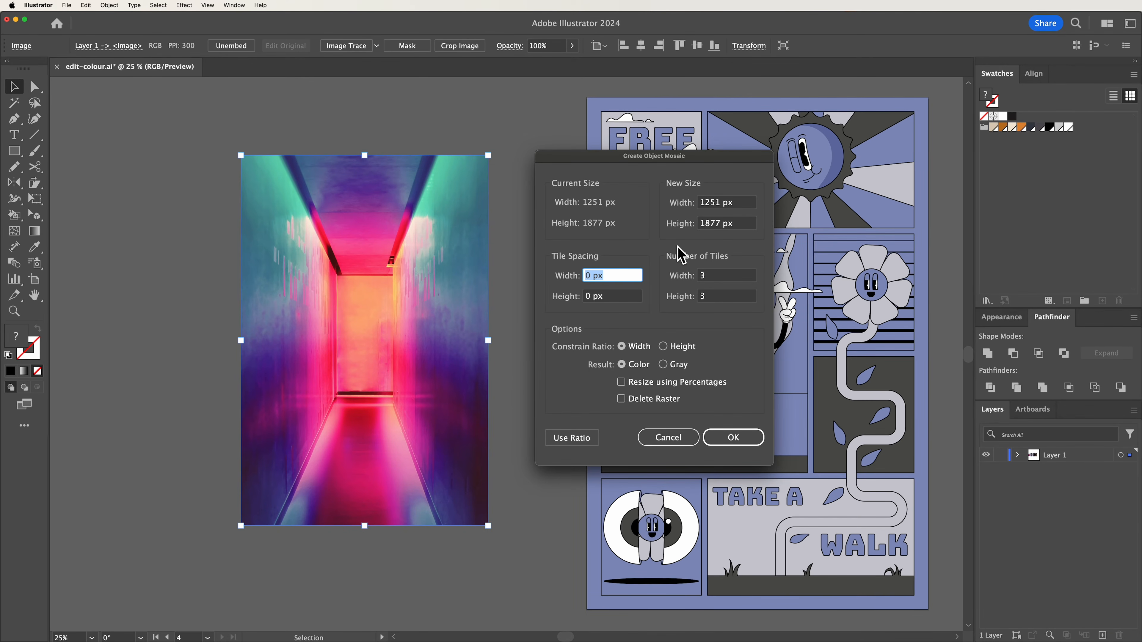
click(716, 281)
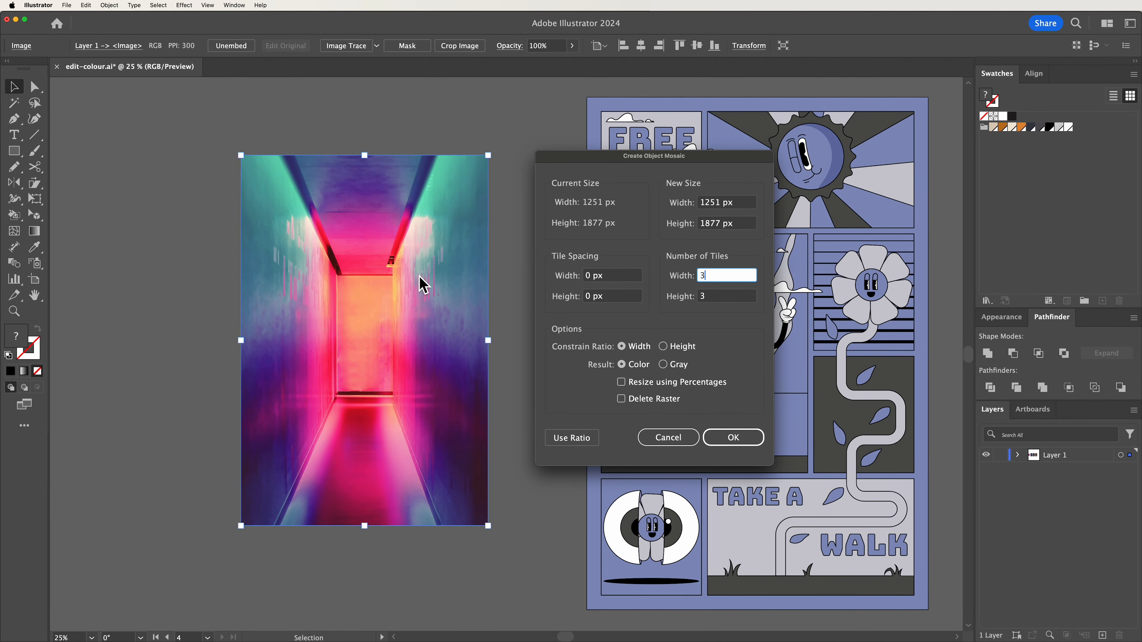
click(712, 277)
click(735, 437)
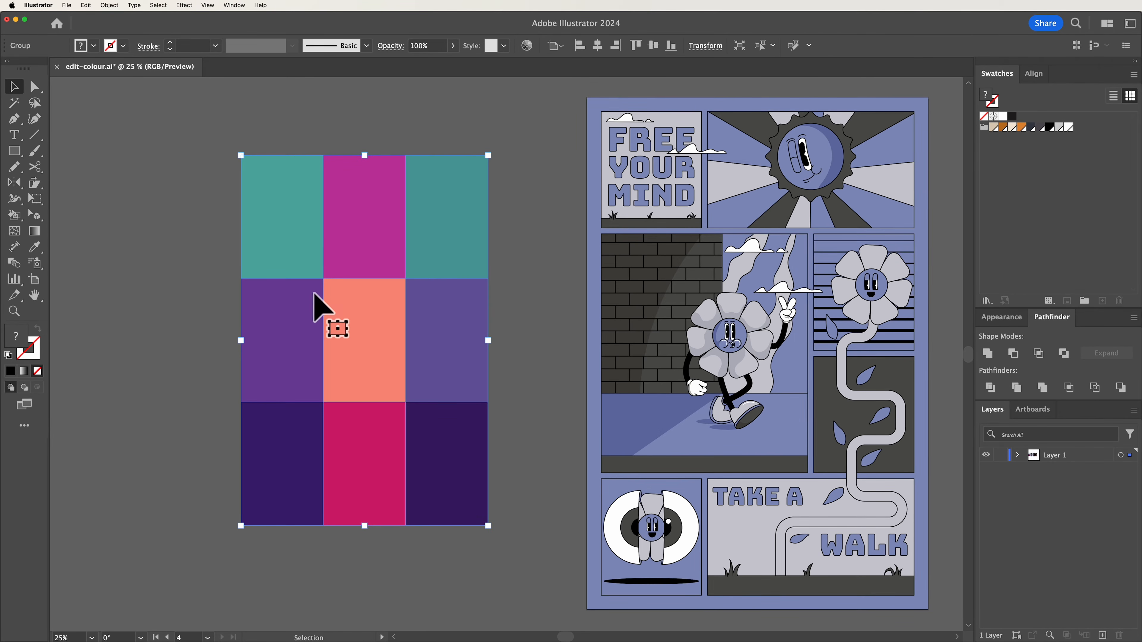
Create a new colour group from the mosaic tiles with process colours converted to global
click(1088, 303)
click(399, 323)
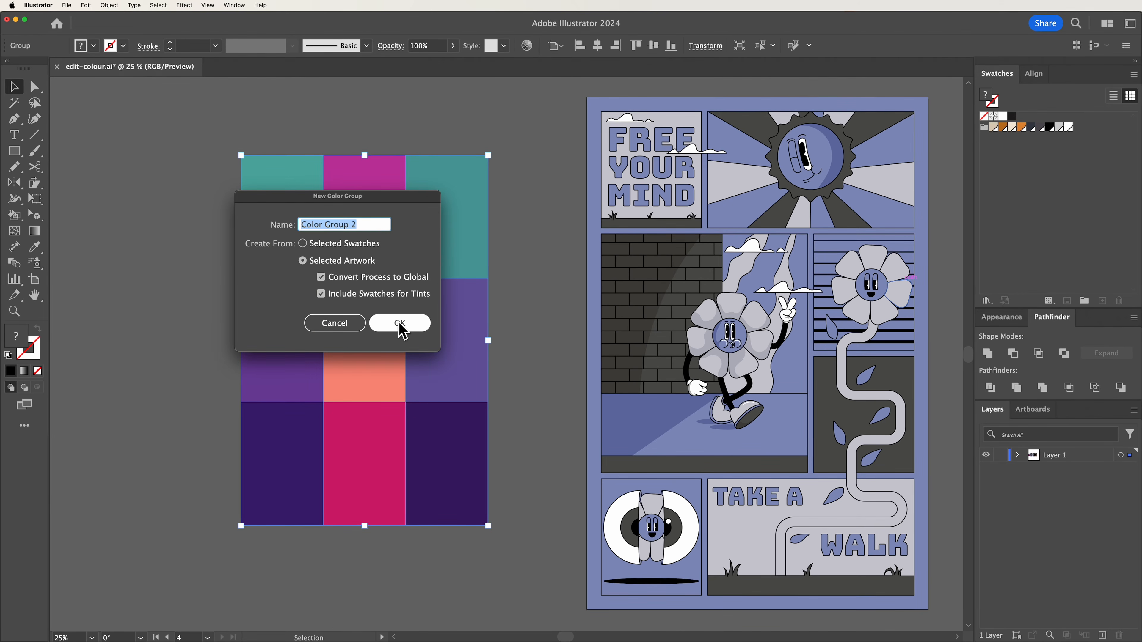
Confirm the new colour group from the mosaic and deselect all artwork
click(400, 323)
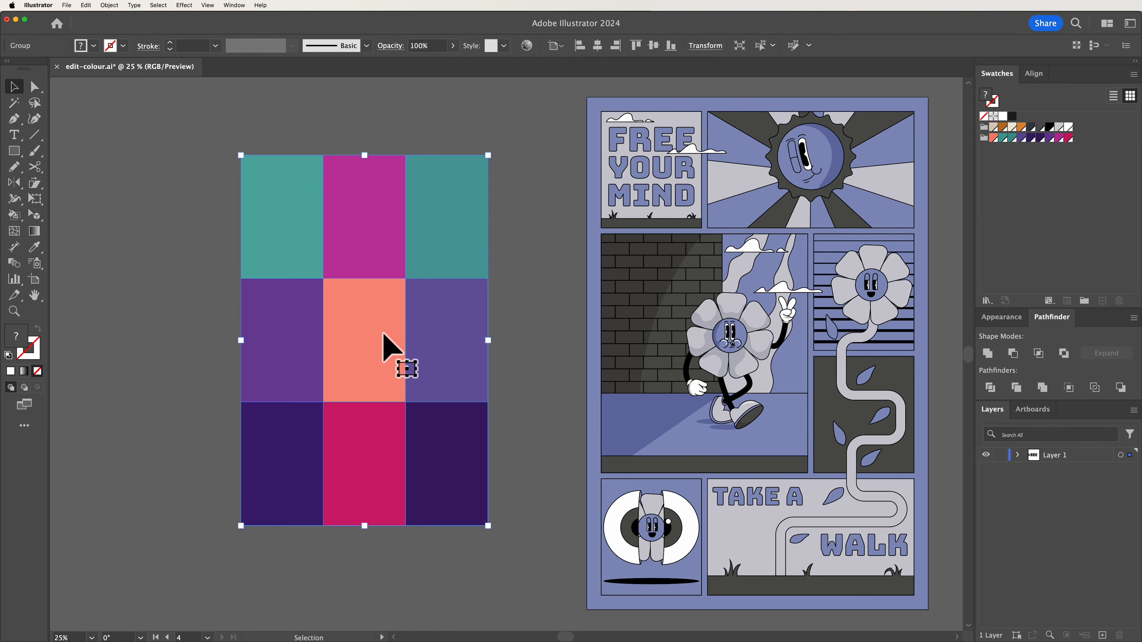
key(super+shift+a)
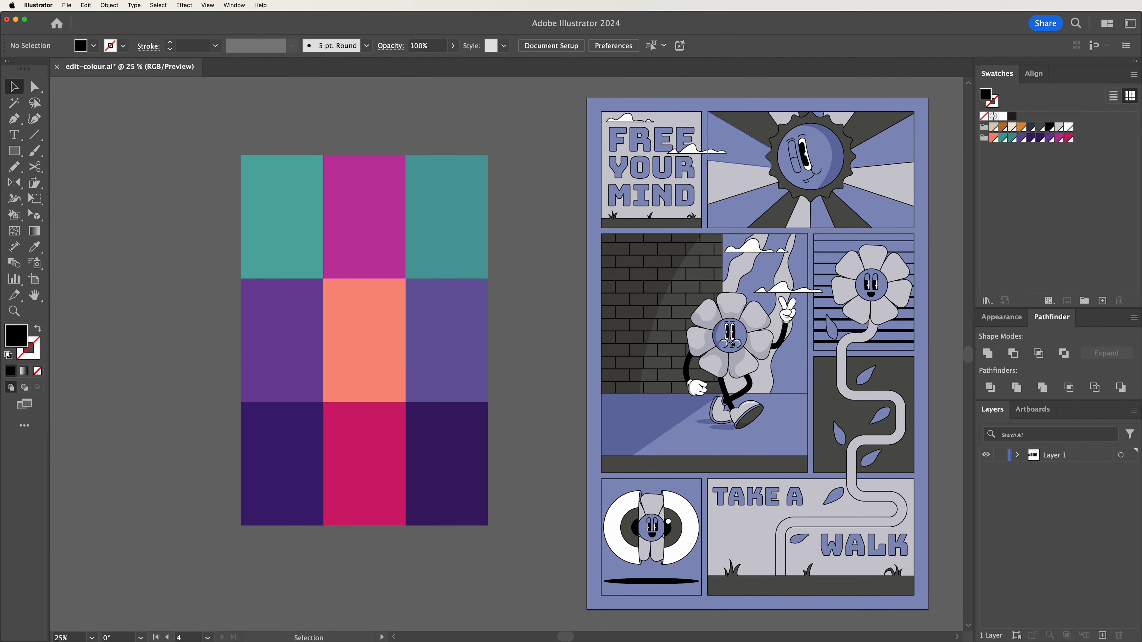
Select the left poster, open Recolor Artwork and apply Color Group 2 to it
drag(919, 599, 943, 614)
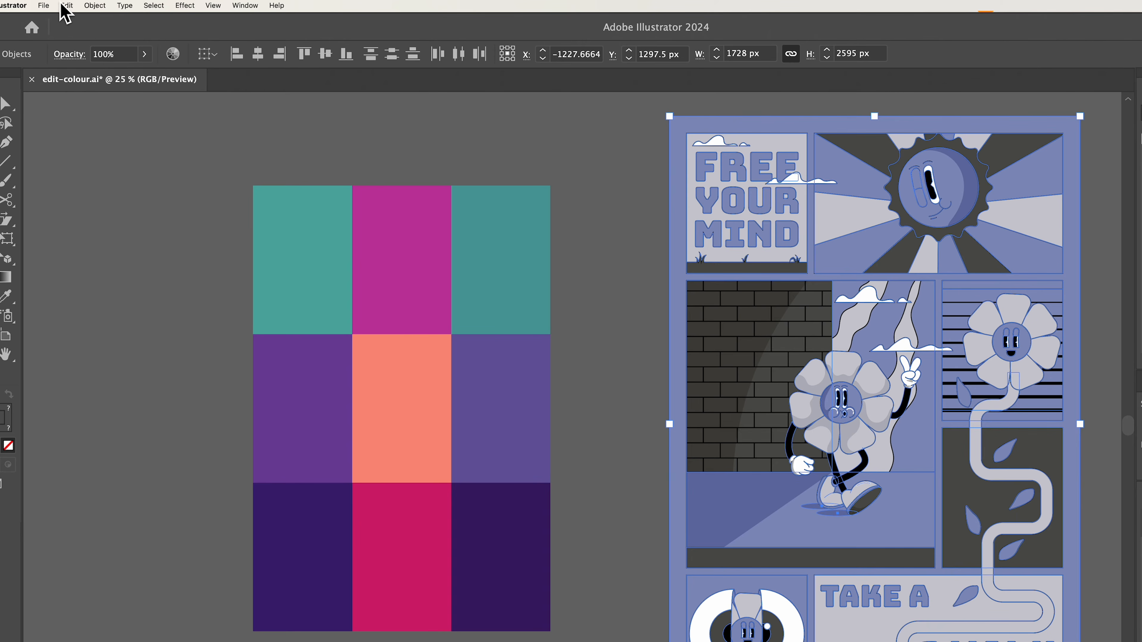
click(67, 6)
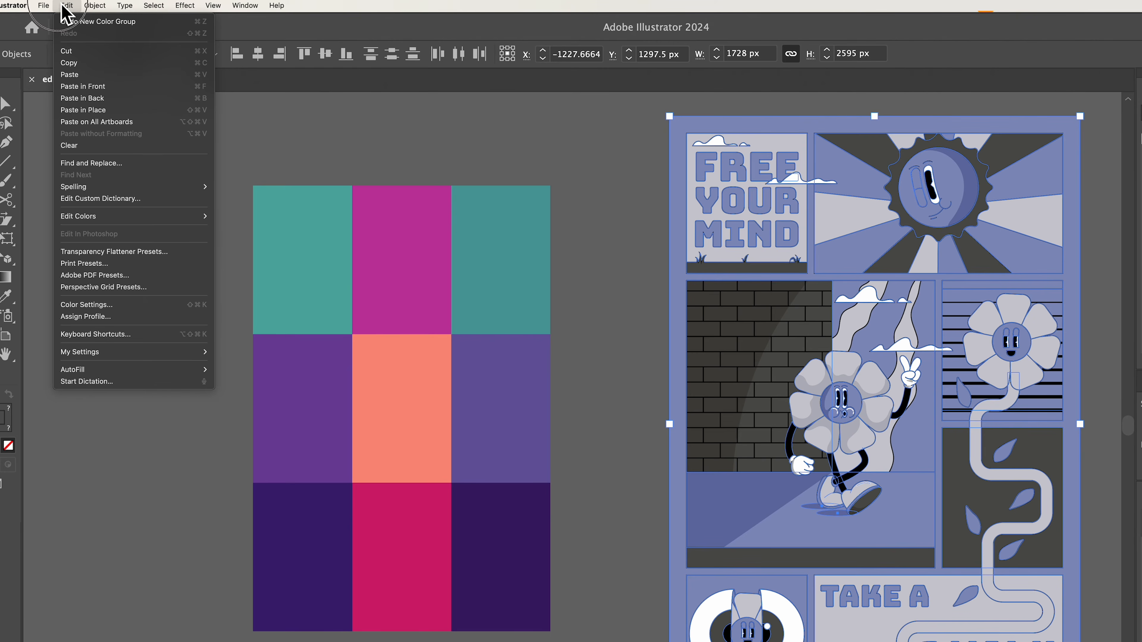
mouse_move(149, 218)
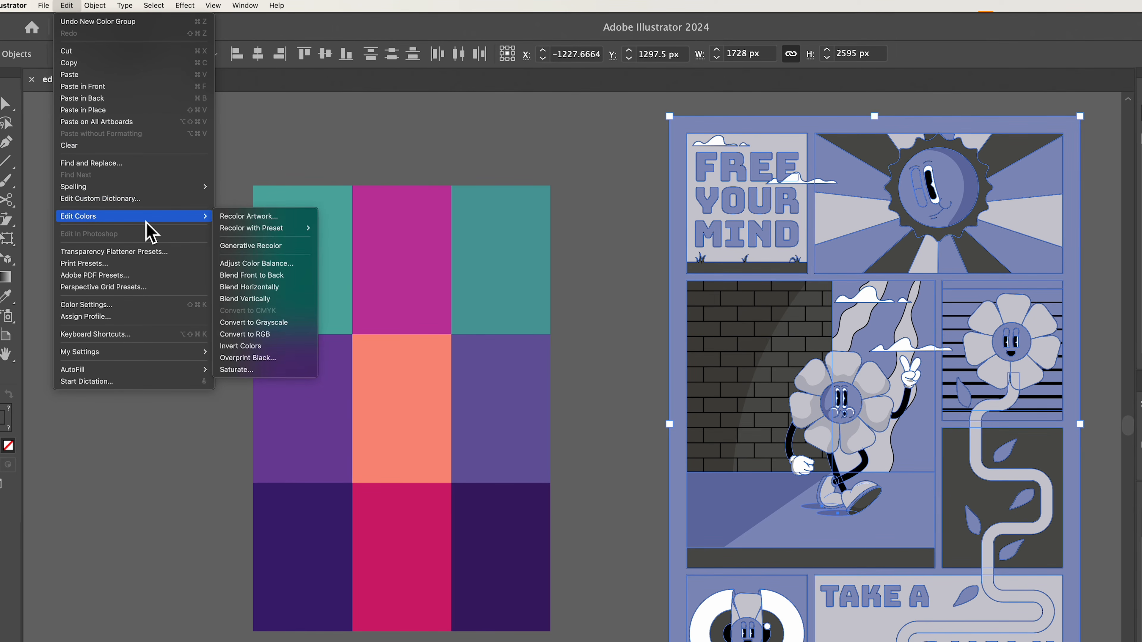
click(297, 217)
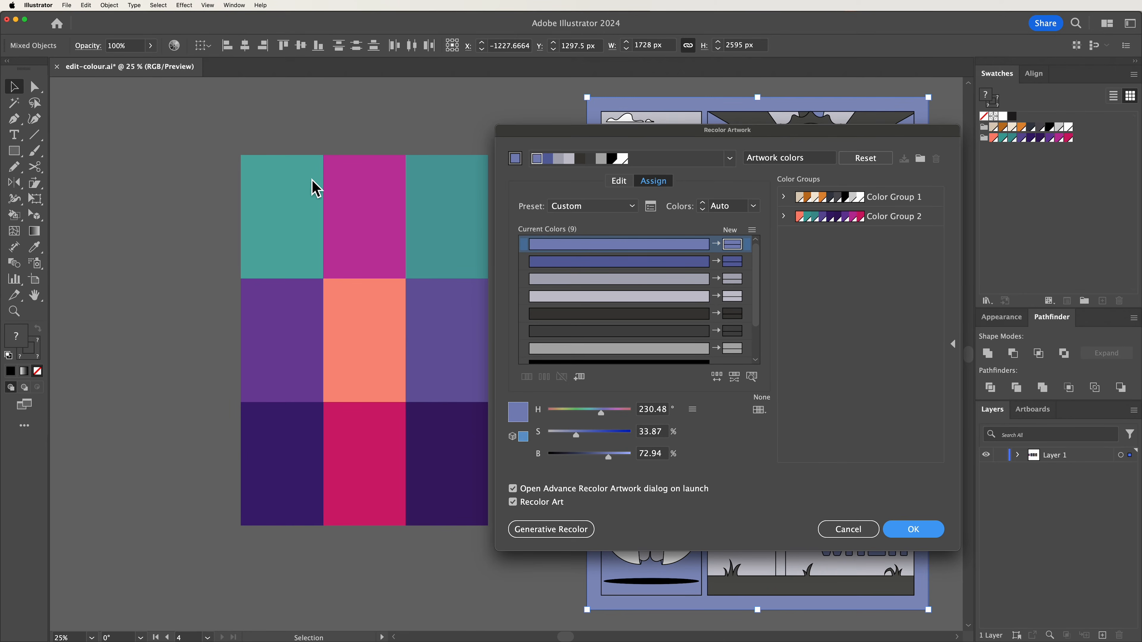
drag(787, 140, 379, 121)
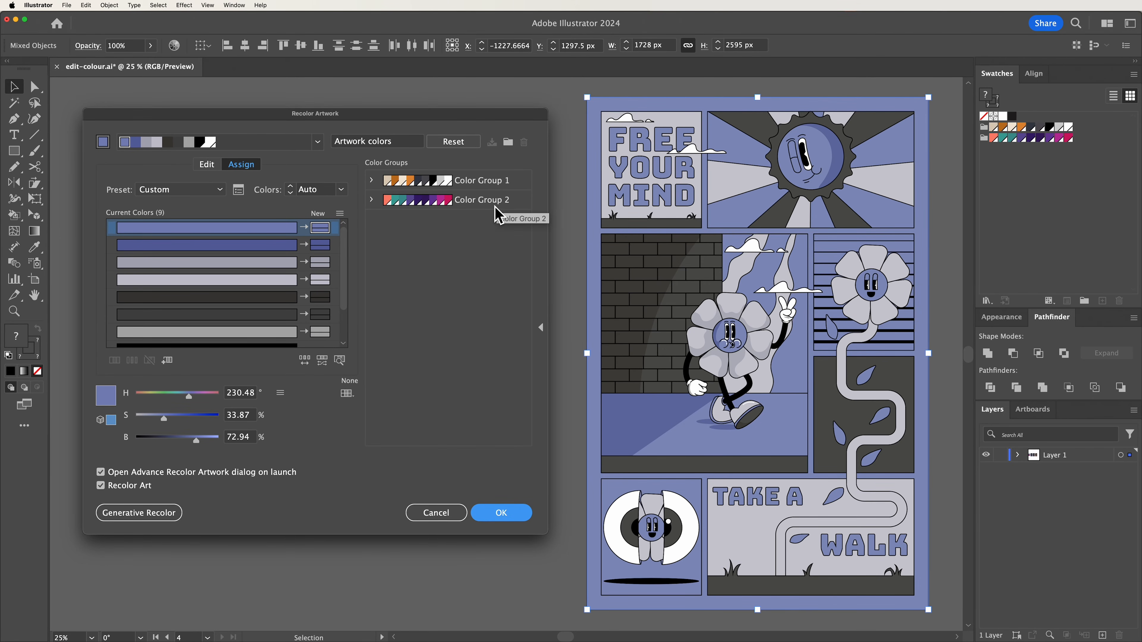
click(517, 201)
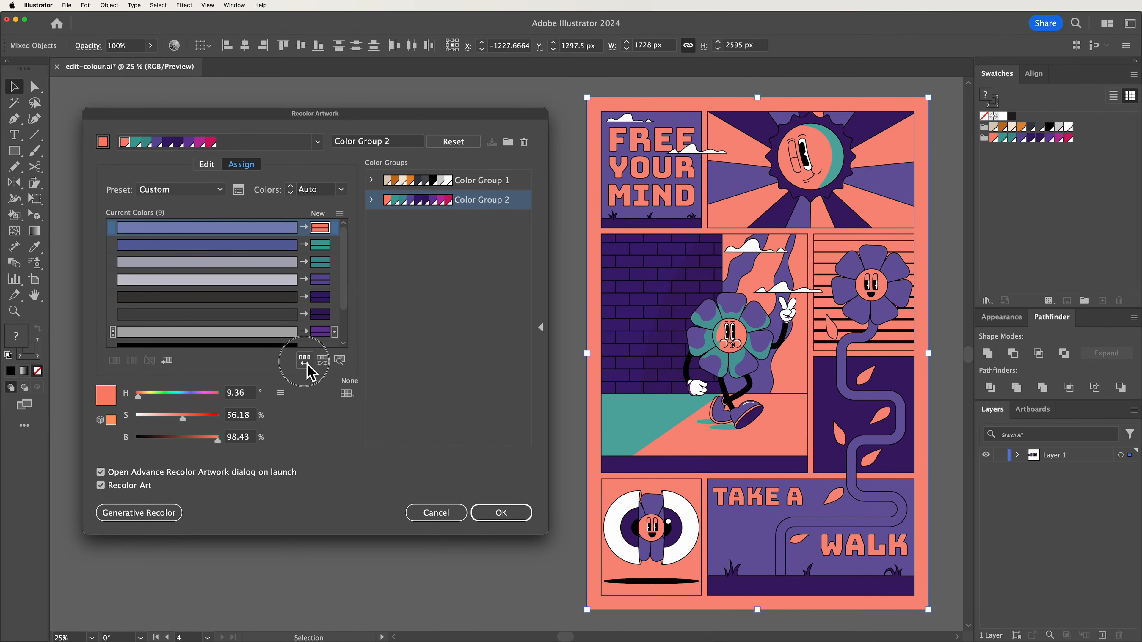
Randomly shuffle the colour order of the applied group repeatedly to try different colour arrangements on the poster
click(326, 376)
click(305, 360)
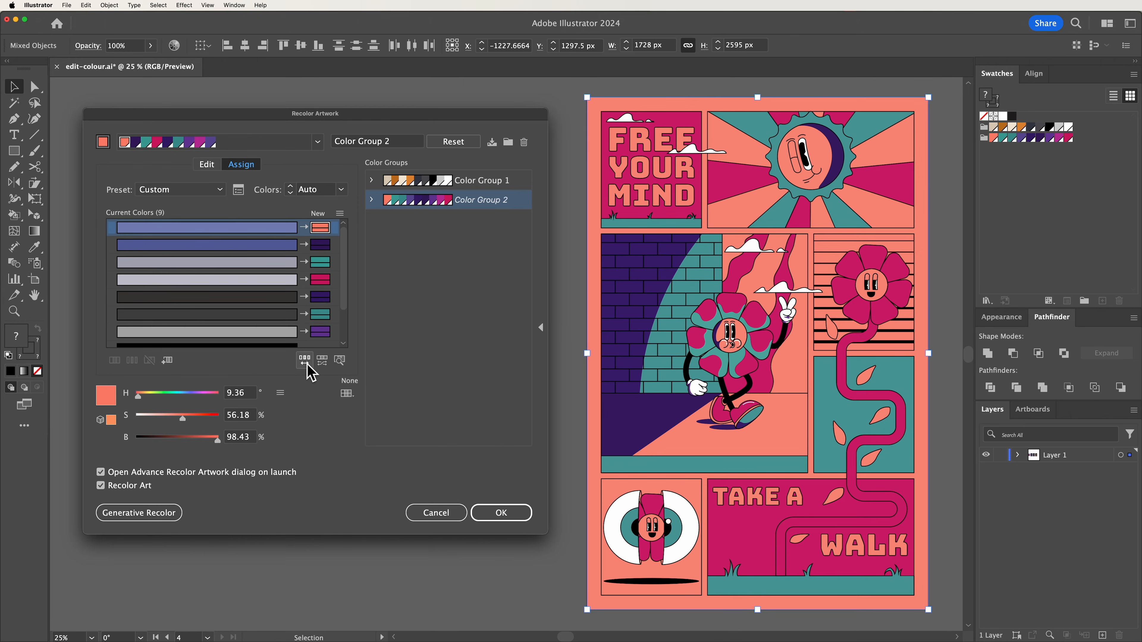
click(308, 367)
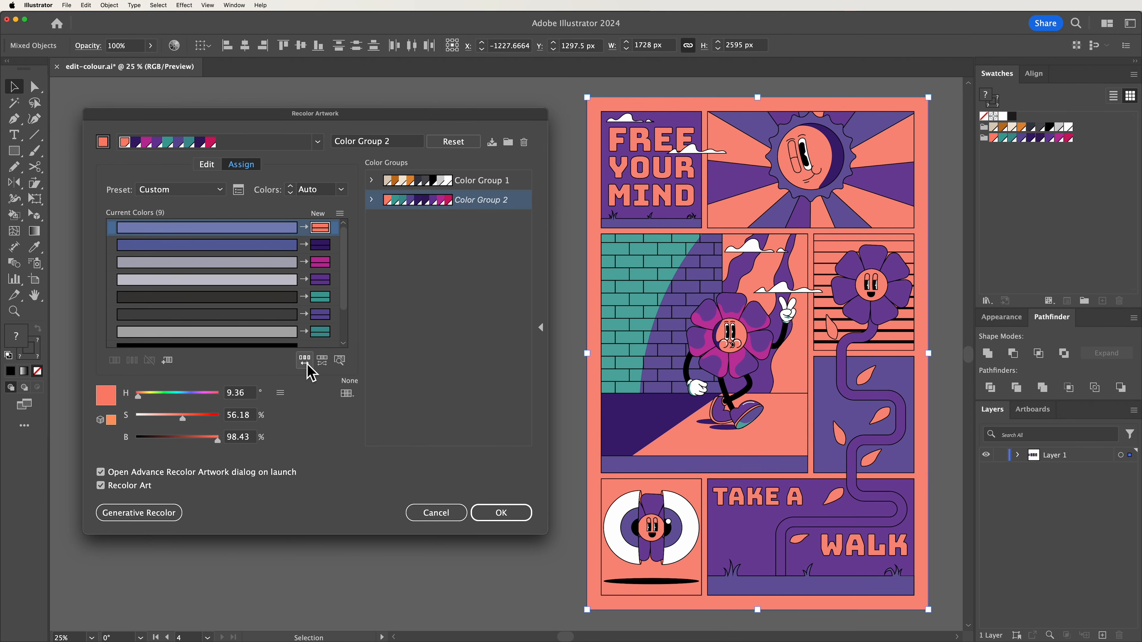
click(310, 372)
click(310, 372)
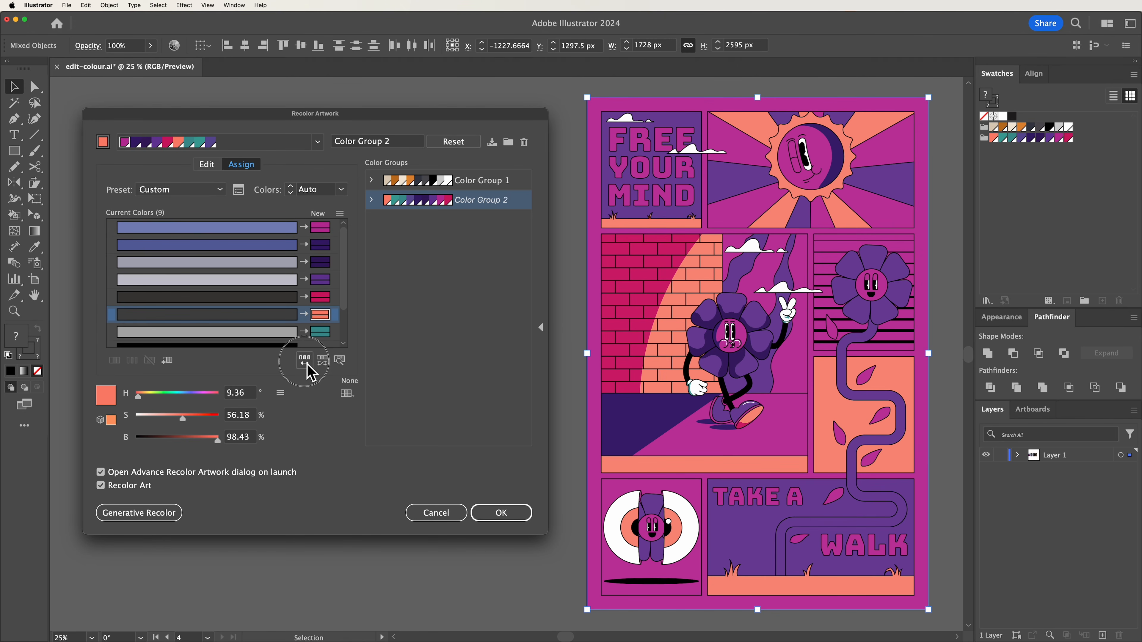
click(310, 373)
click(310, 373)
click(310, 372)
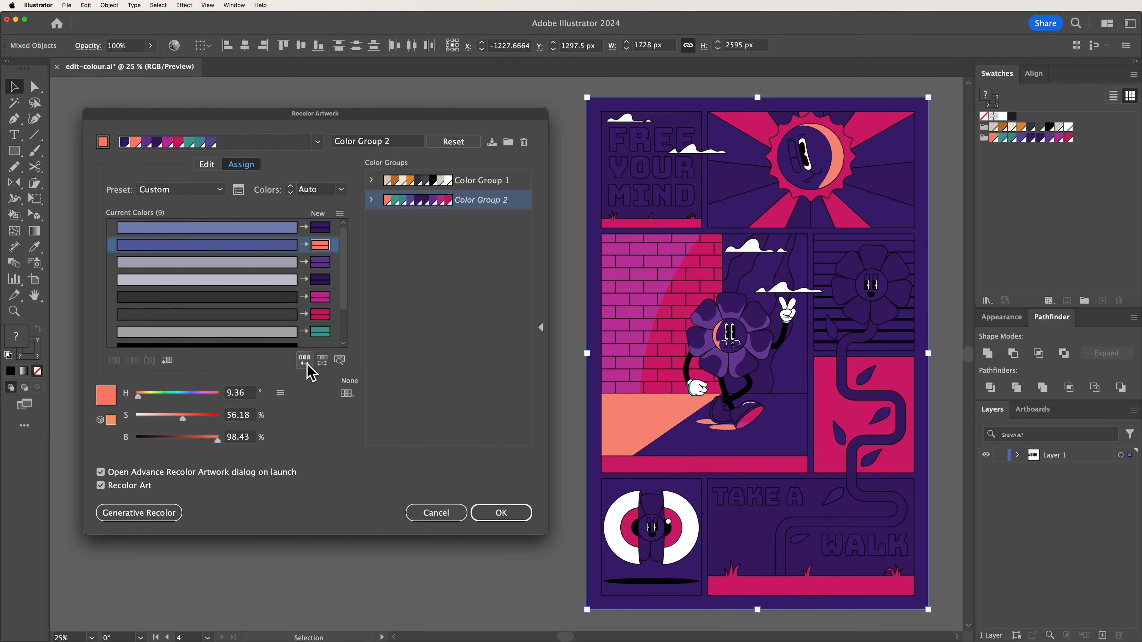
click(310, 373)
click(310, 372)
click(310, 372)
click(310, 372)
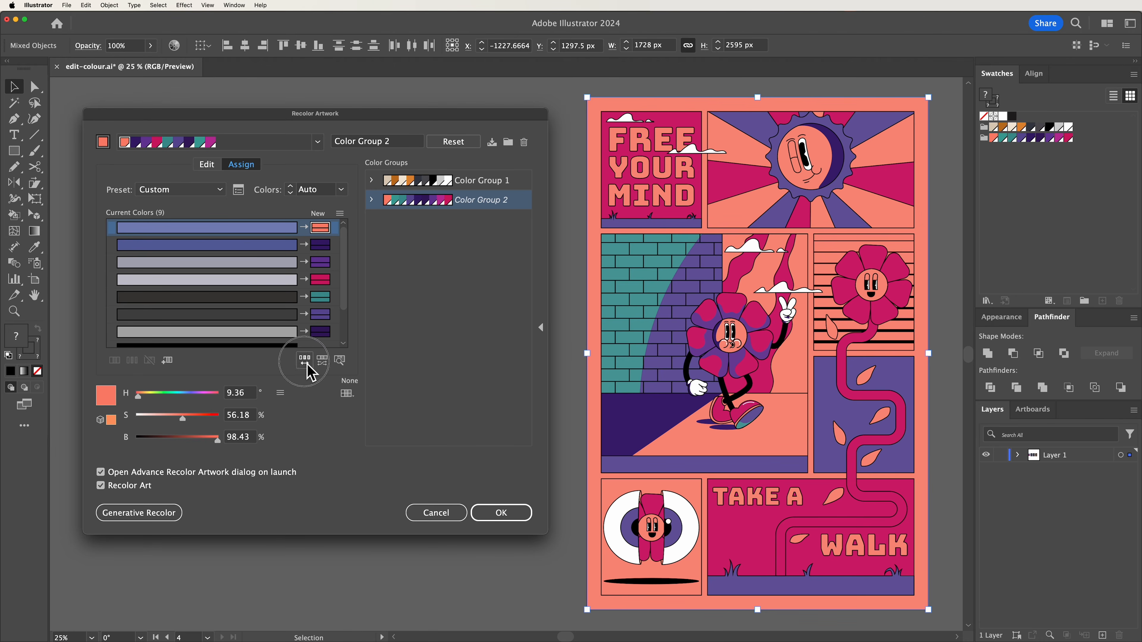
click(310, 372)
click(310, 372)
click(310, 373)
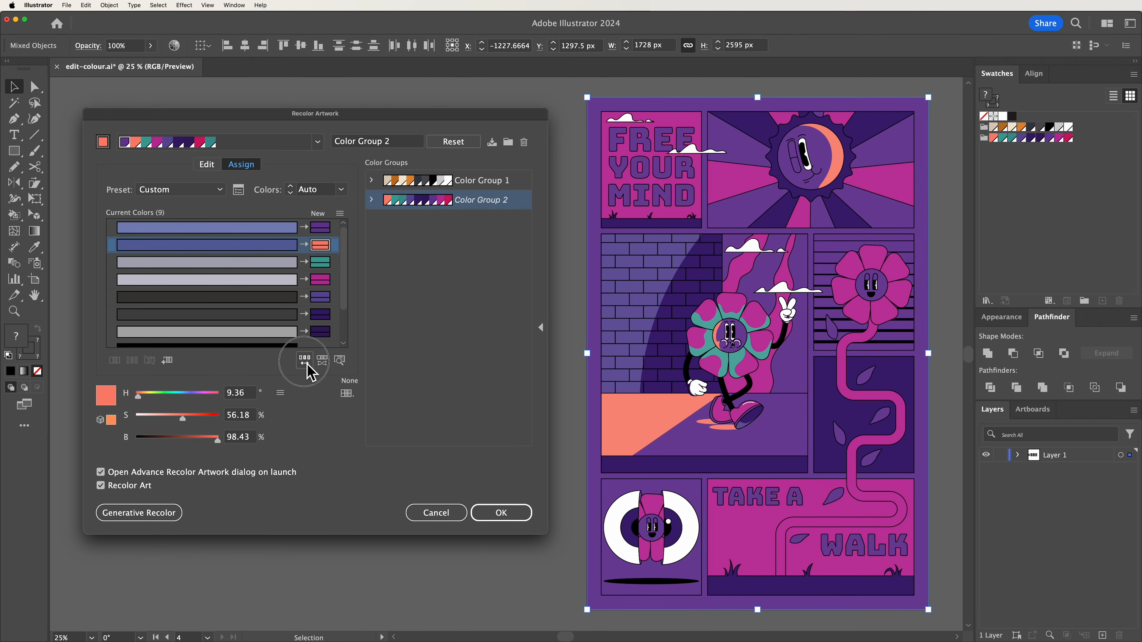
click(310, 373)
click(310, 372)
click(310, 372)
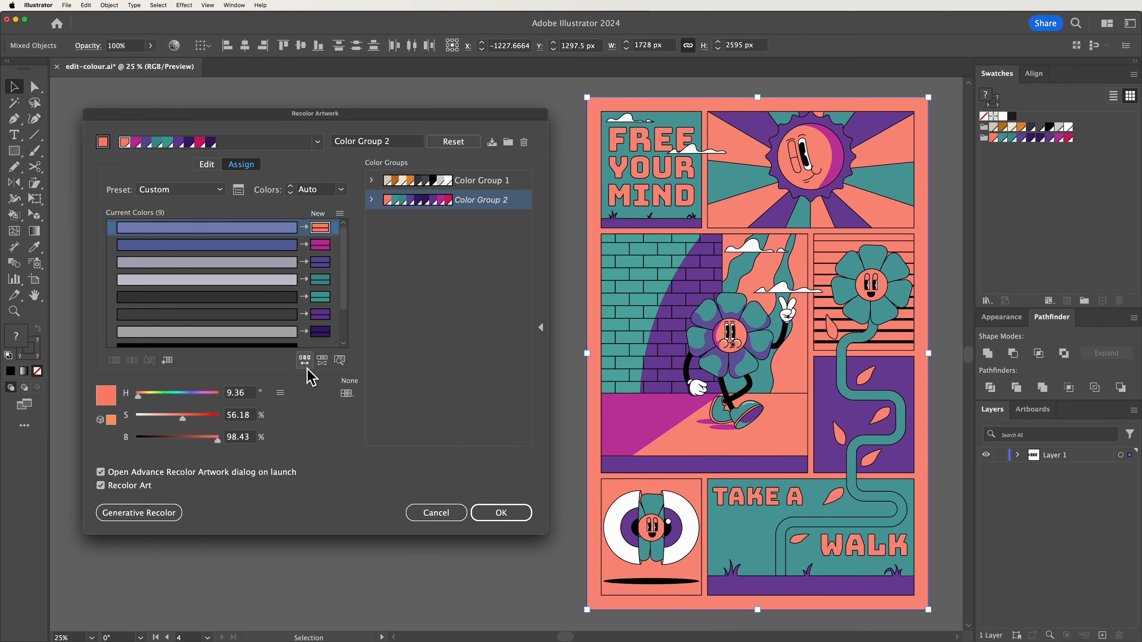
Apply the recolouring and save the changes to the Color Group 2 swatch group
click(521, 513)
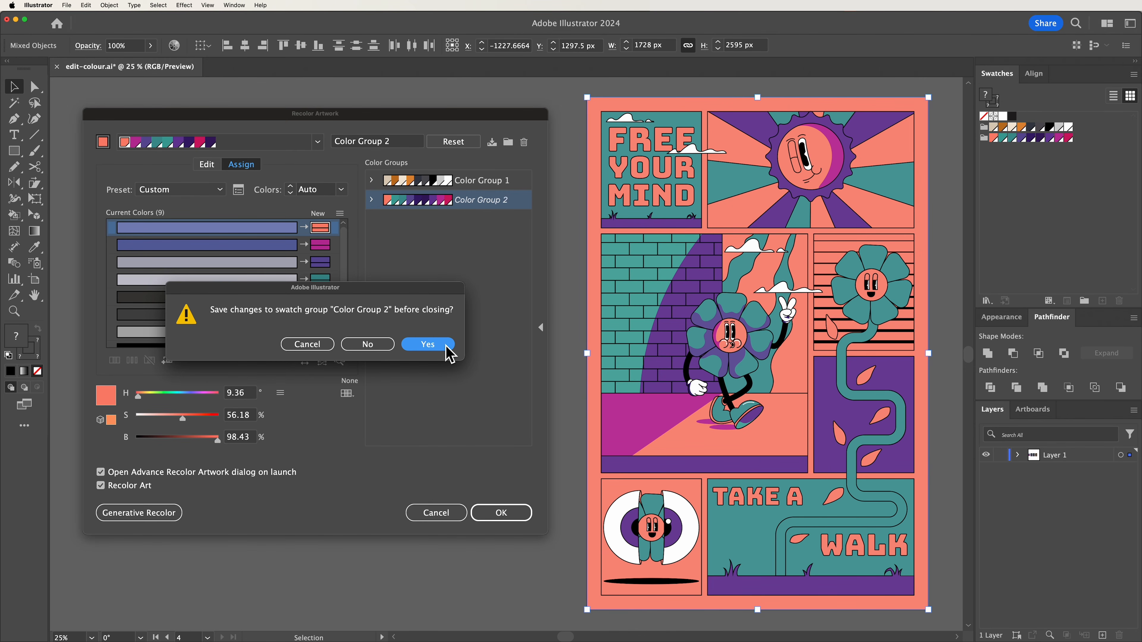
click(427, 345)
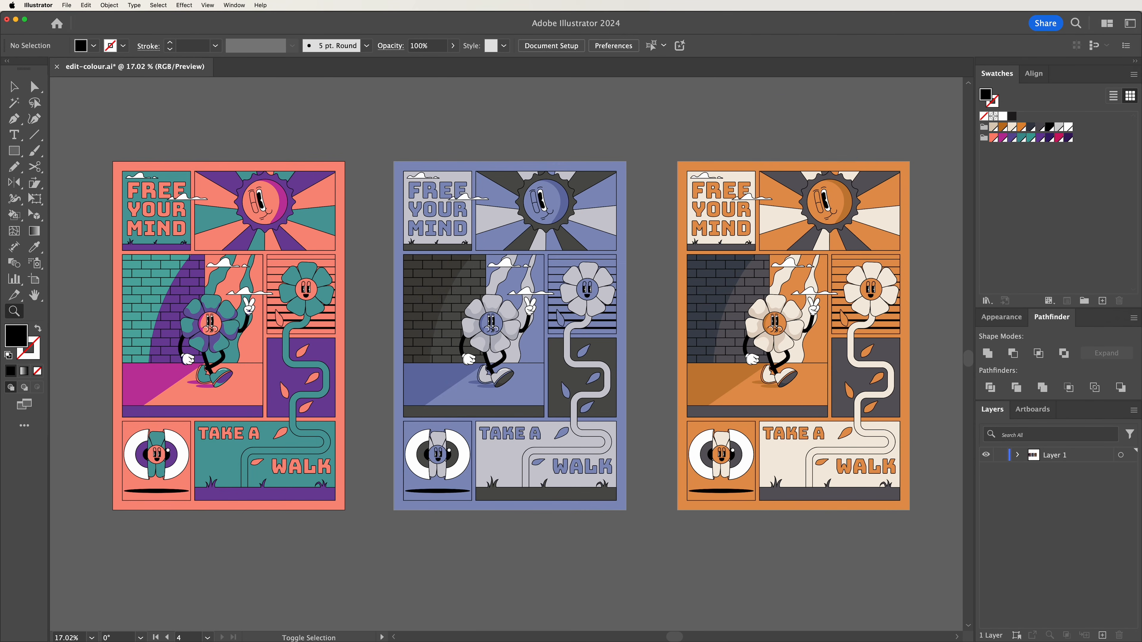